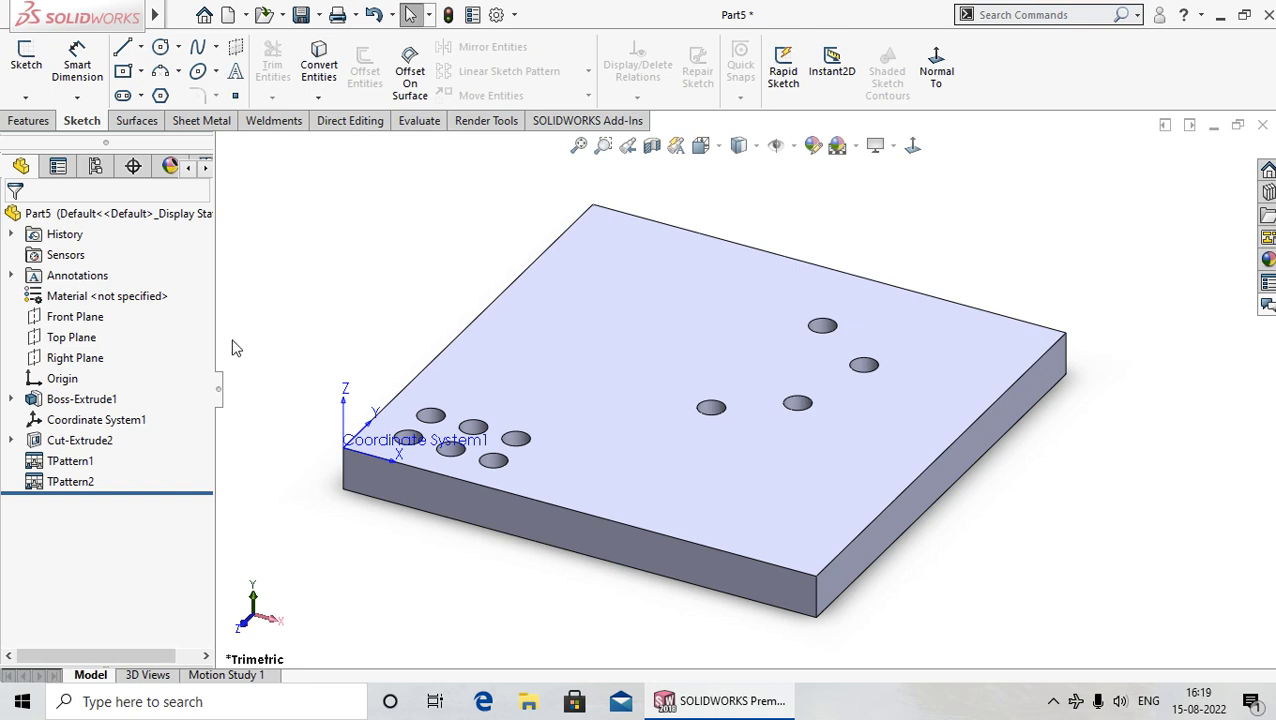
Delete the TPattern2 and TPattern1 hole patterns together
{"action": "left_click", "coordinate": [66, 482]}
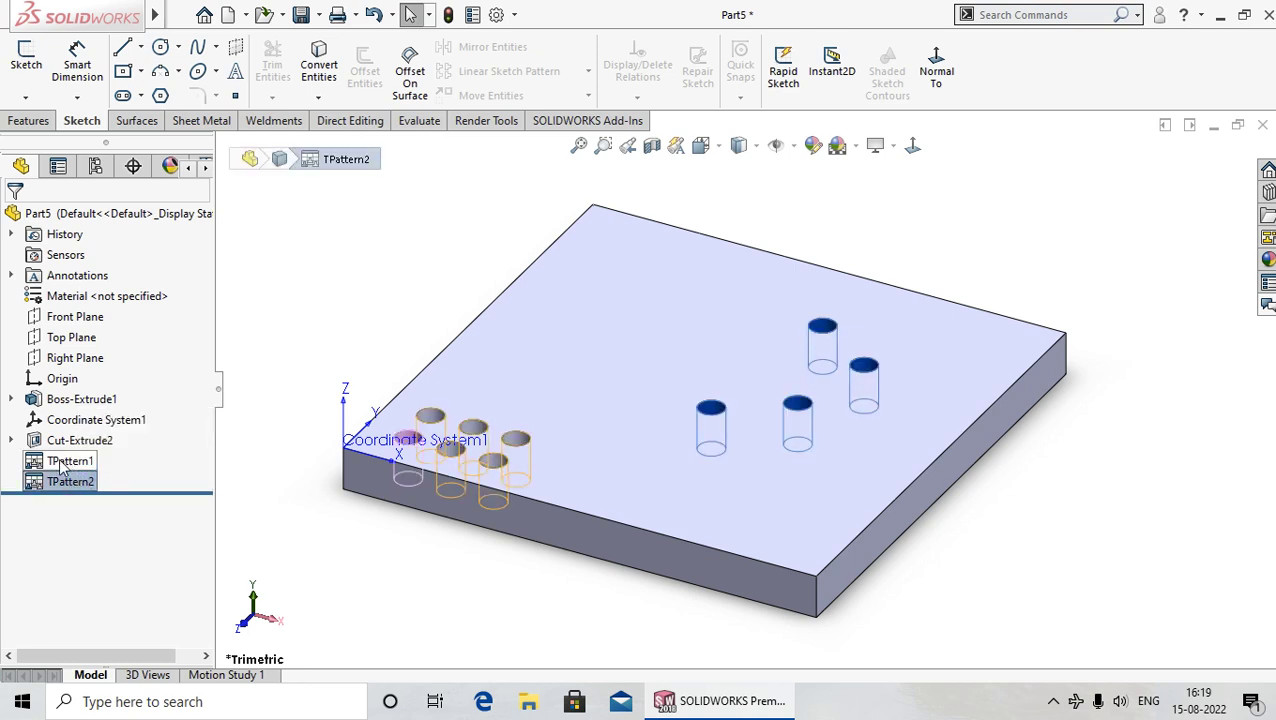
{"action": "left_click", "coordinate": [62, 462], "text": "ctrl"}
{"action": "left_click", "coordinate": [88, 484]}
{"action": "right_click", "coordinate": [88, 484]}
{"action": "left_click", "coordinate": [120, 447]}
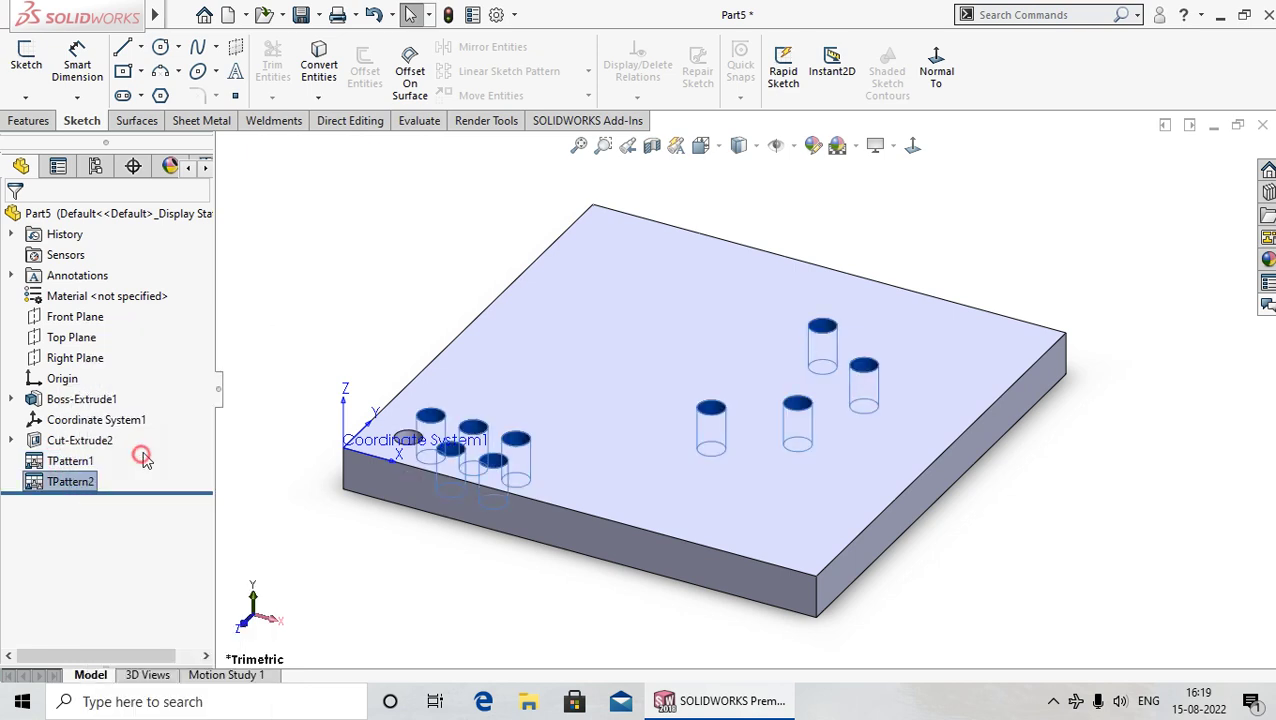
{"action": "left_click", "coordinate": [755, 285]}
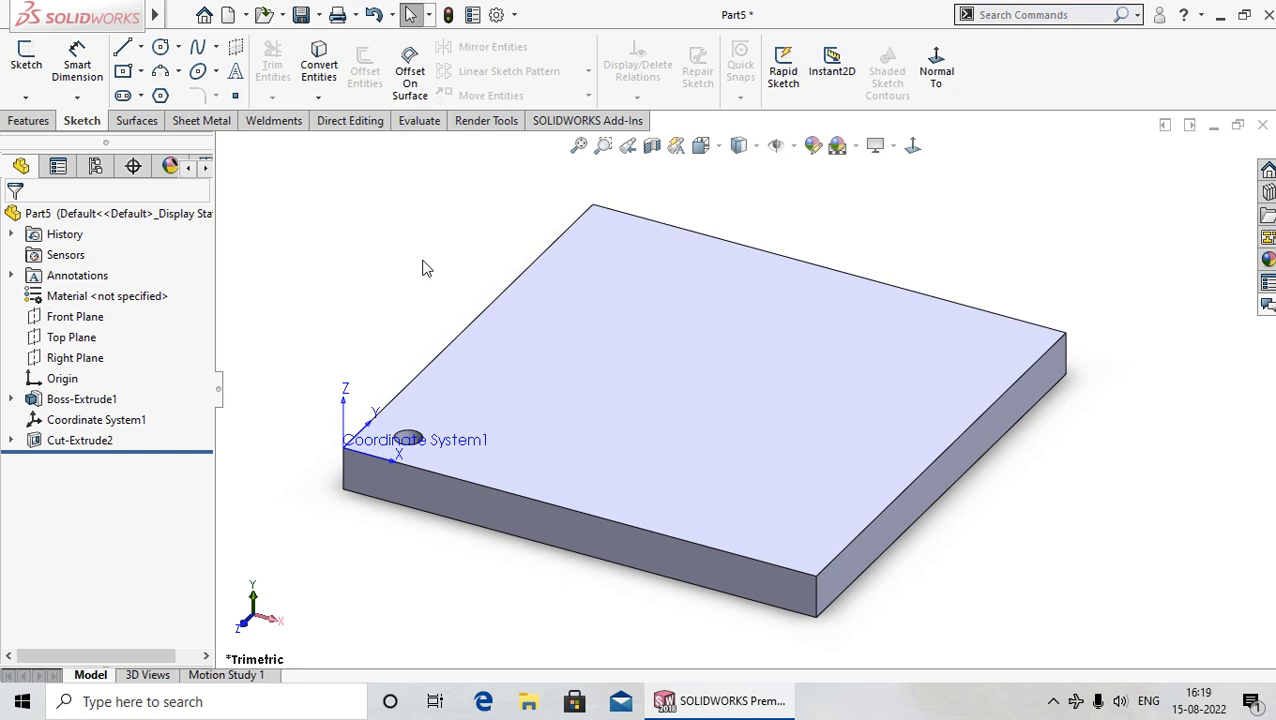
Delete Coordinate System1
{"action": "right_click", "coordinate": [95, 422]}
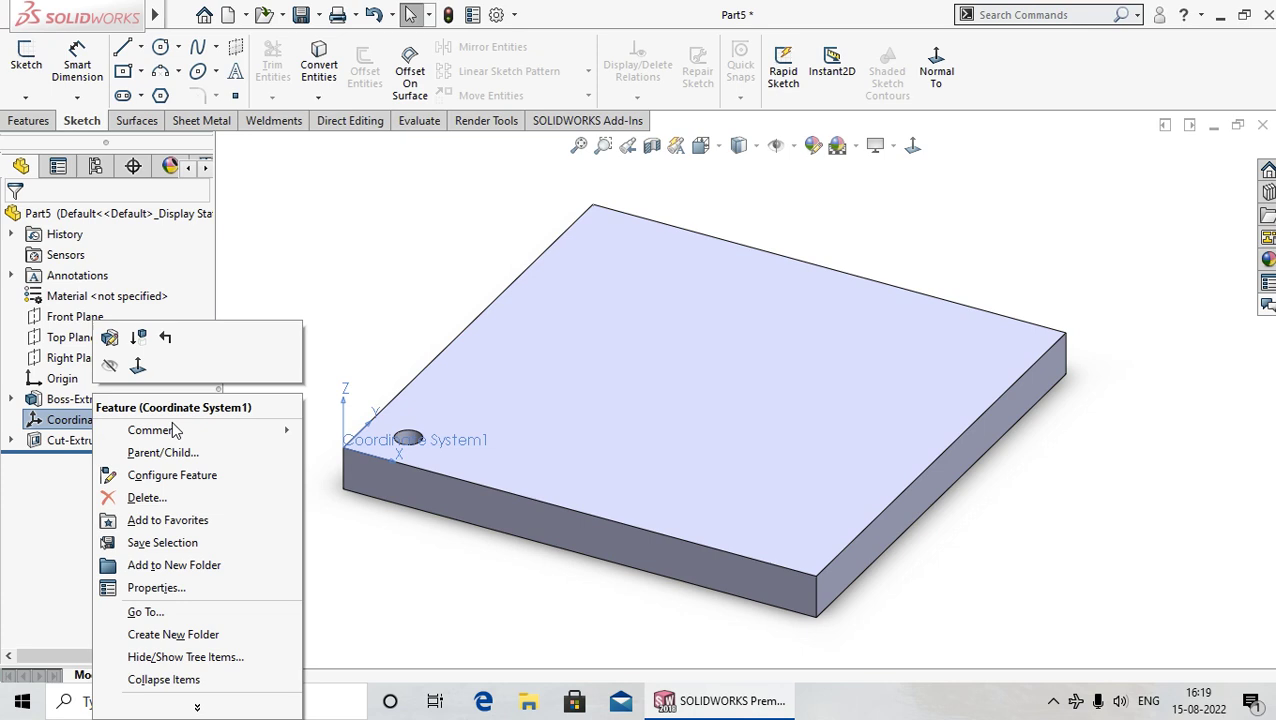
{"action": "left_click", "coordinate": [150, 495]}
{"action": "left_click", "coordinate": [756, 259]}
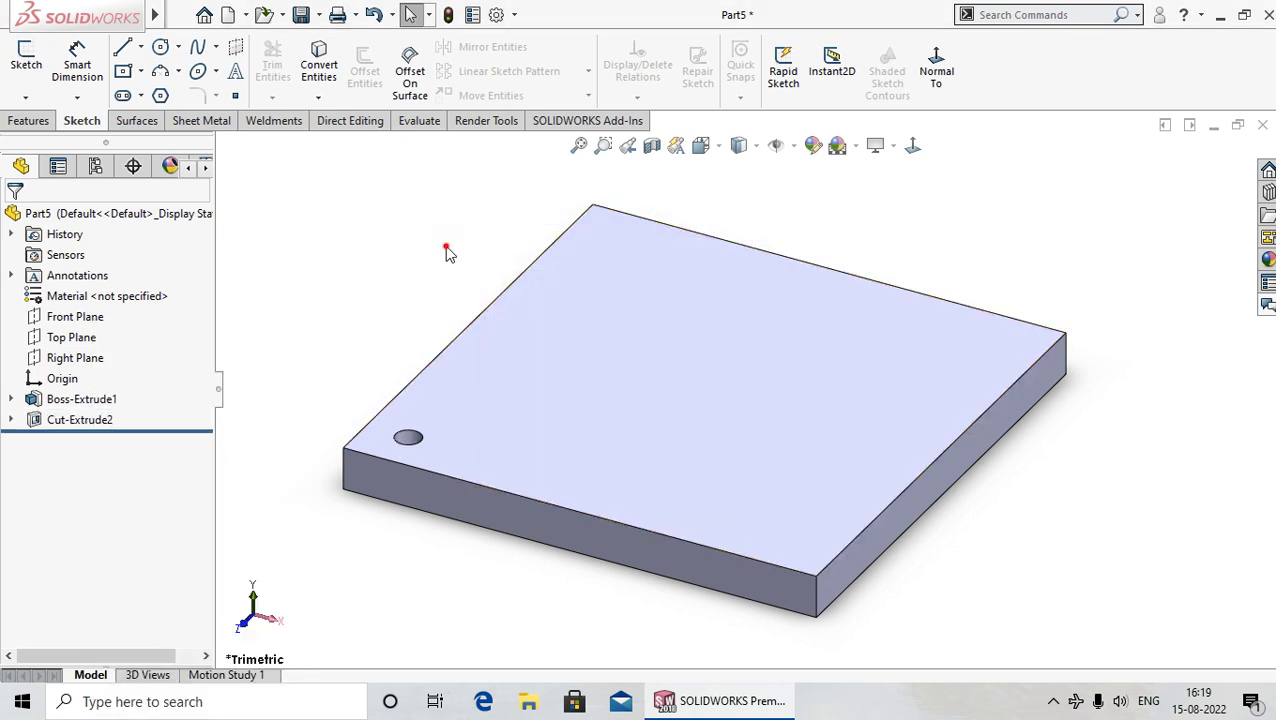
View the plate's top face Normal To, then select Sketch2 under Cut-Extrude2
{"action": "key", "text": "z"}
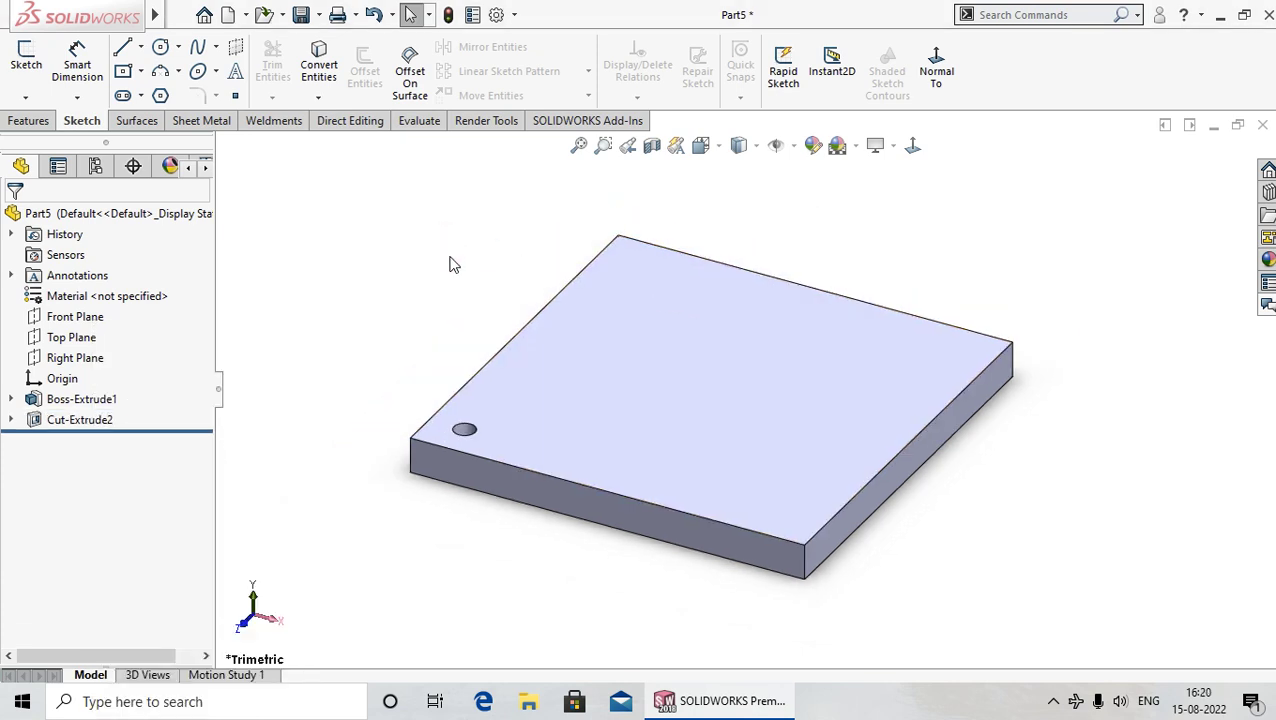
{"action": "left_click", "coordinate": [328, 271]}
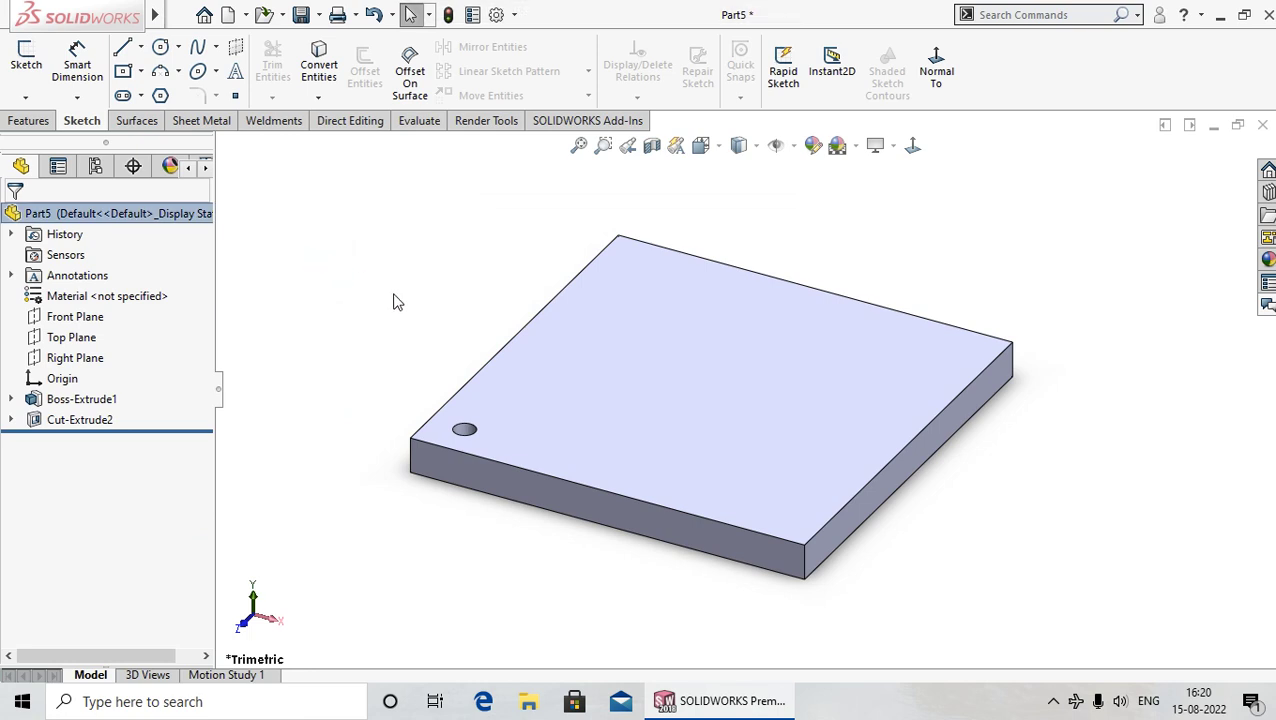
{"action": "mouse_move", "coordinate": [447, 302]}
{"action": "middle_mouse_down"}
{"action": "mouse_move", "coordinate": [473, 336]}
{"action": "mouse_move", "coordinate": [698, 388]}
{"action": "middle_mouse_up"}
{"action": "left_click", "coordinate": [697, 380]}
{"action": "left_click", "coordinate": [917, 144]}
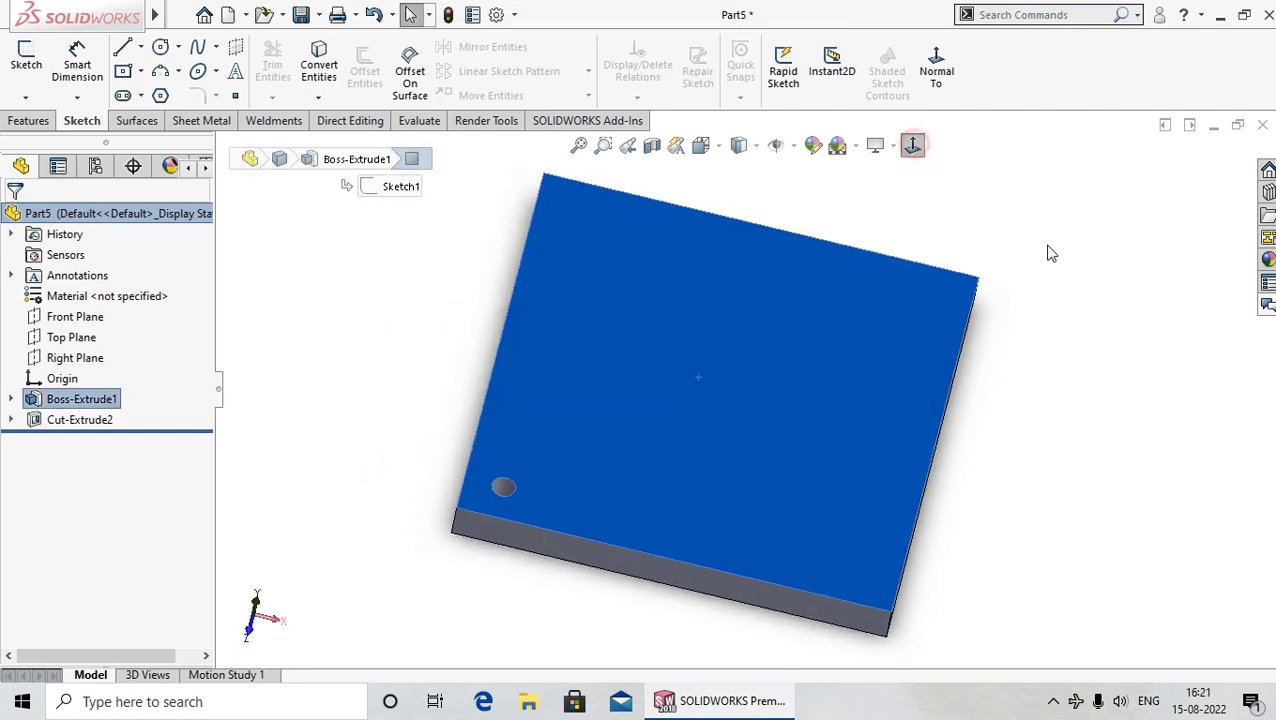
{"action": "left_click", "coordinate": [1101, 435]}
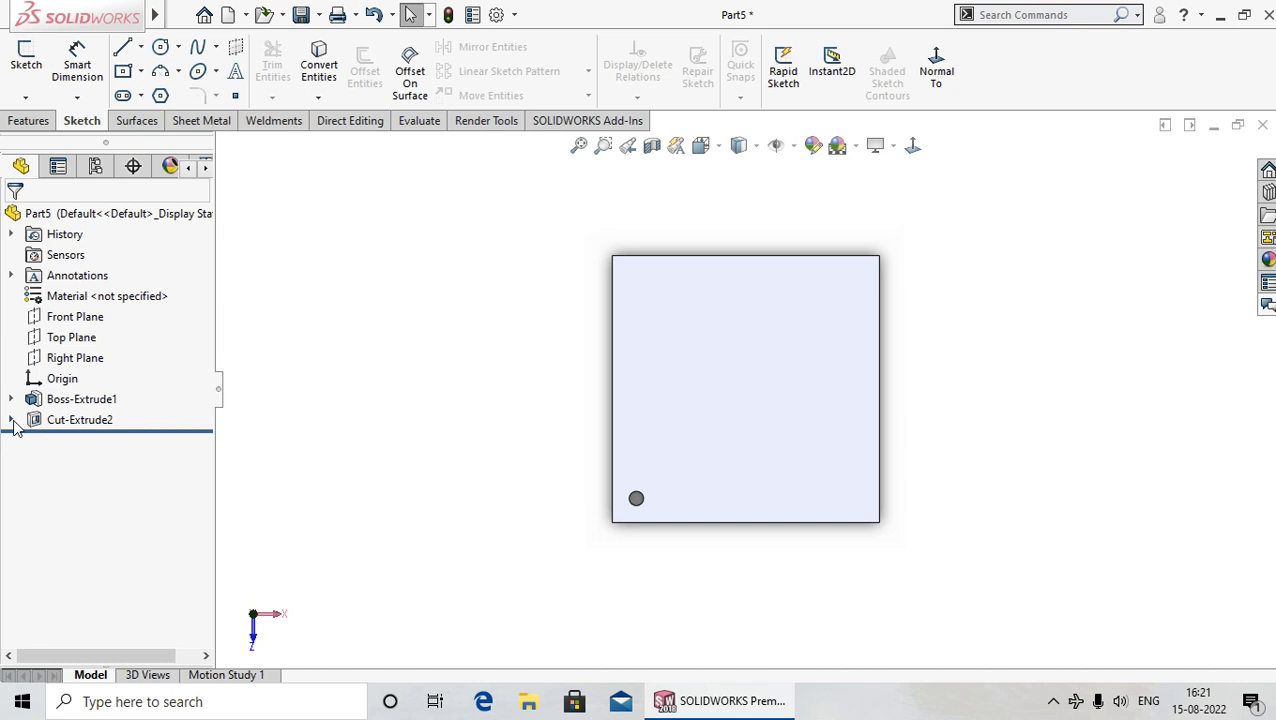
{"action": "left_click", "coordinate": [12, 421]}
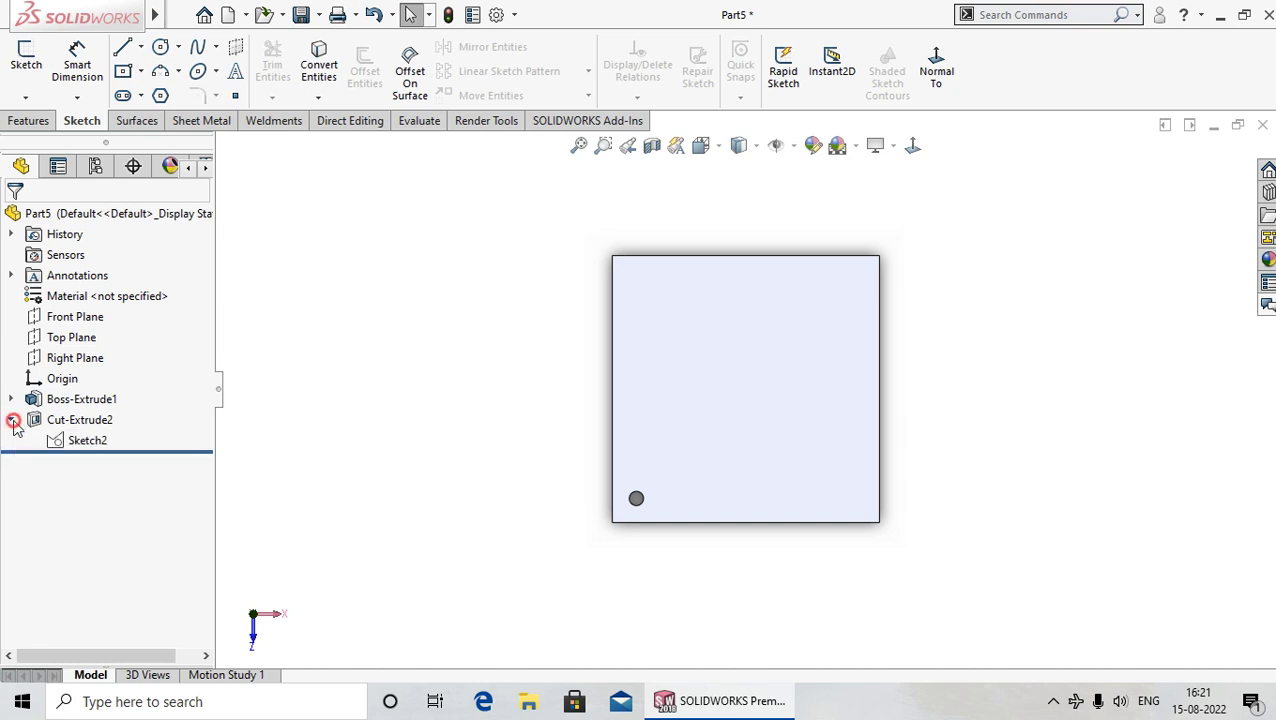
{"action": "left_click", "coordinate": [80, 444]}
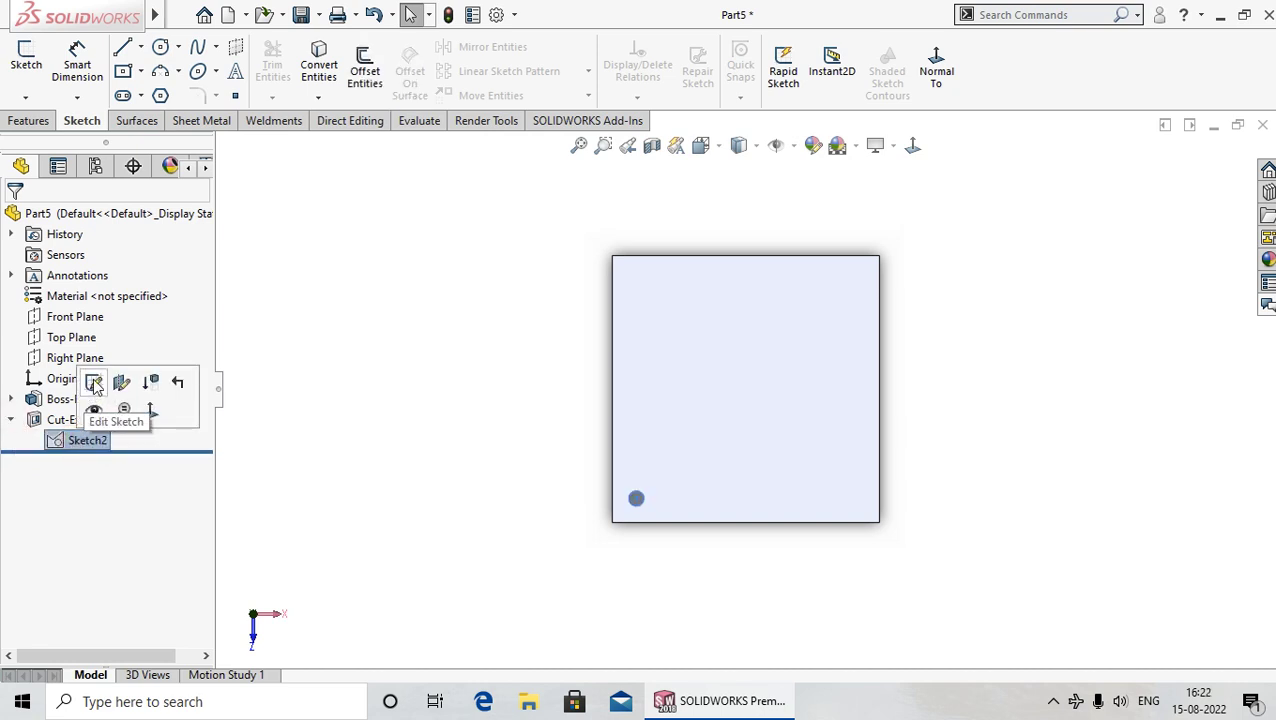
Edit Sketch2 and rename the vertical 10.00 mm dimension from D3 to 'Vertical Dim'
{"action": "left_click", "coordinate": [93, 382]}
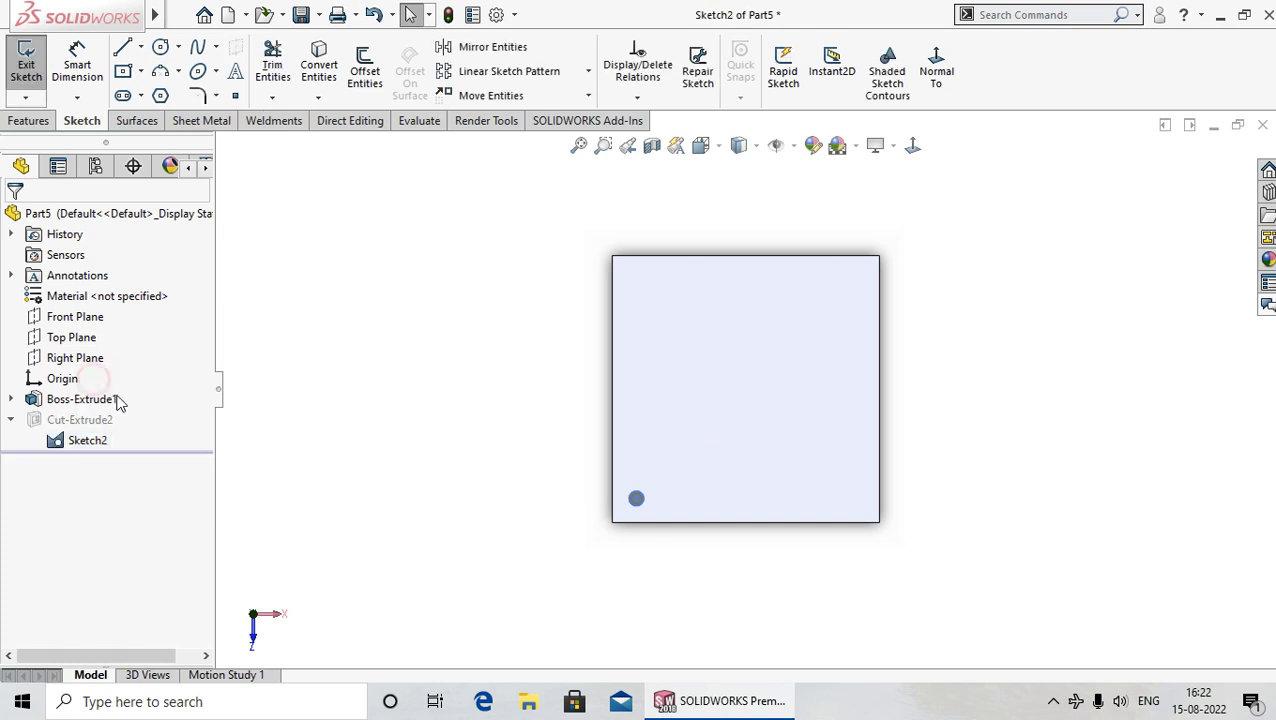
{"action": "scroll", "coordinate": [675, 555], "scroll_direction": "down", "scroll_amount": 2}
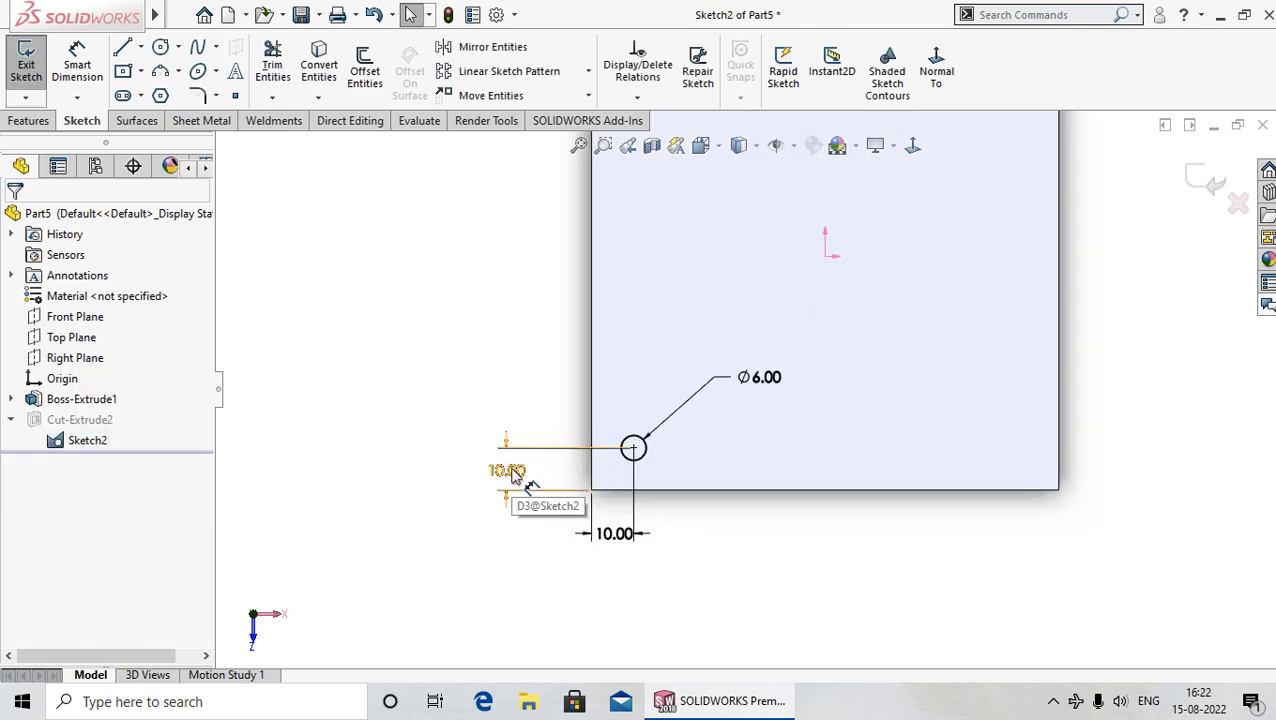
{"action": "double_click", "coordinate": [510, 471]}
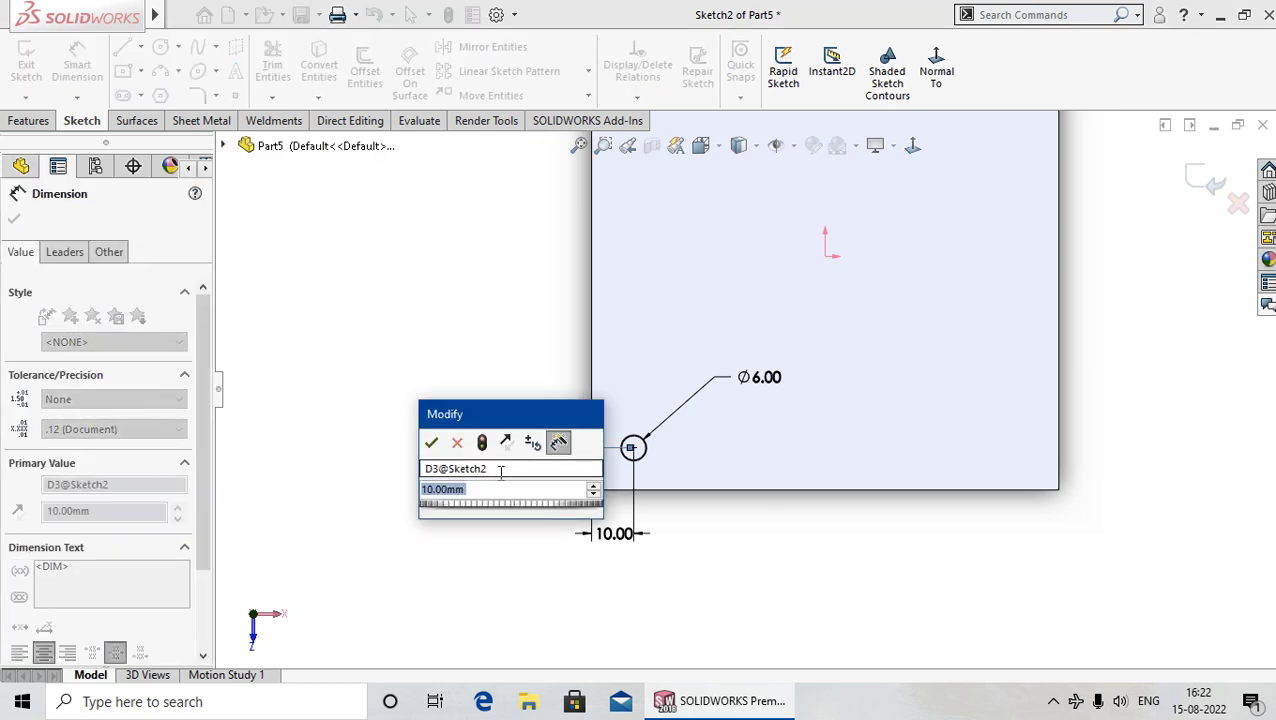
{"action": "triple_click", "coordinate": [508, 472]}
{"action": "key", "text": "BackSpace"}
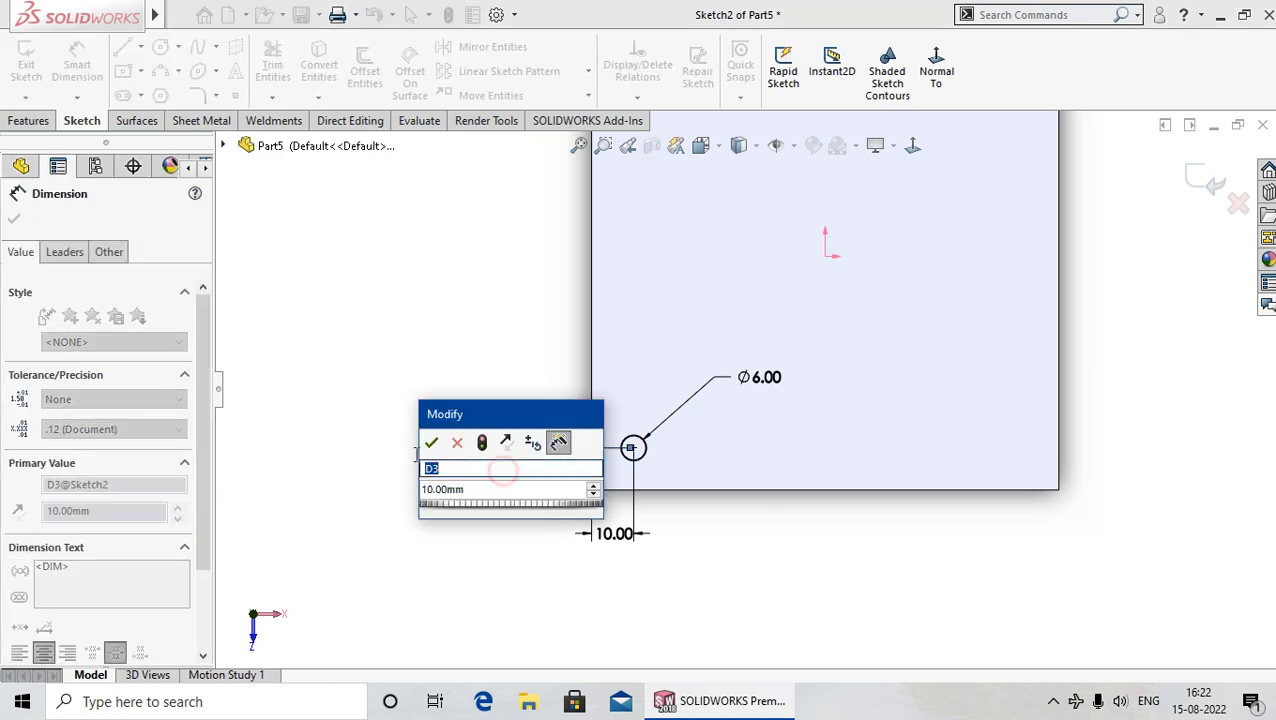
{"action": "type", "text": "D3"}
{"action": "left_click", "coordinate": [458, 469]}
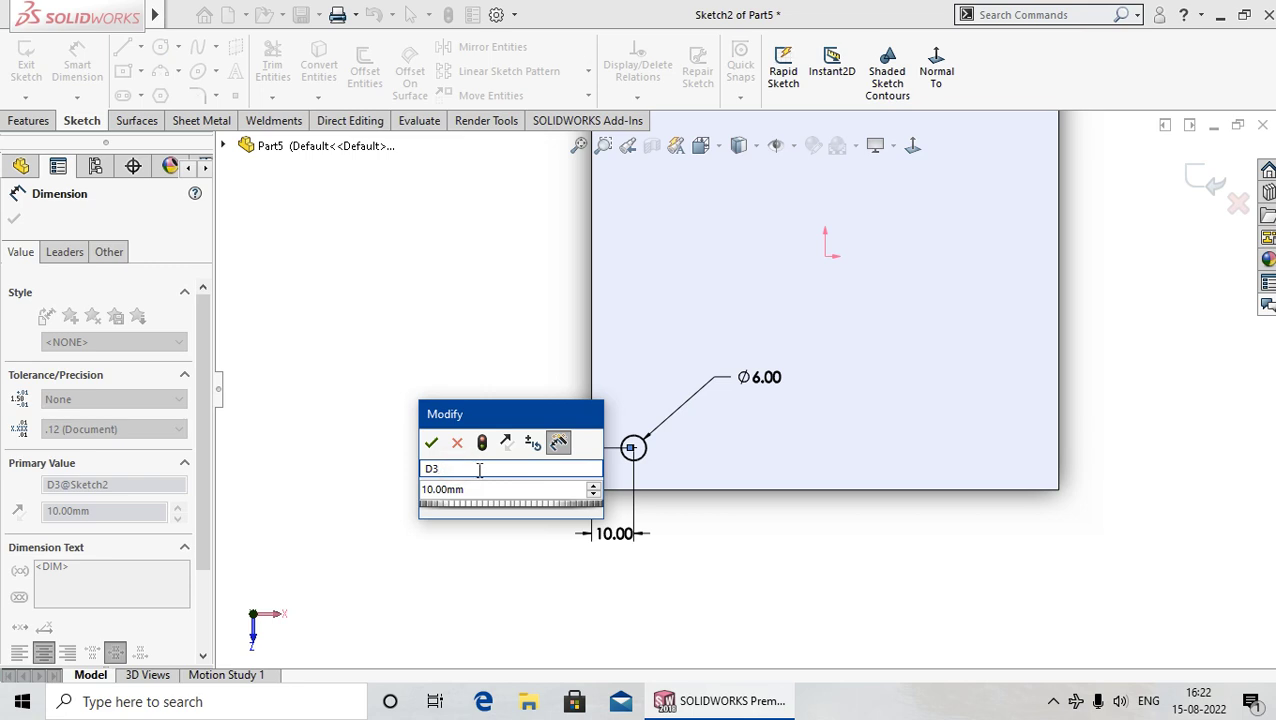
{"action": "key", "text": "BackSpace"}
{"action": "key", "text": "BackSpace"}
{"action": "type", "text": "Verti"}
{"action": "type", "text": "cal"}
{"action": "type", "text": " Di"}
{"action": "type", "text": "m"}
{"action": "left_click", "coordinate": [431, 447]}
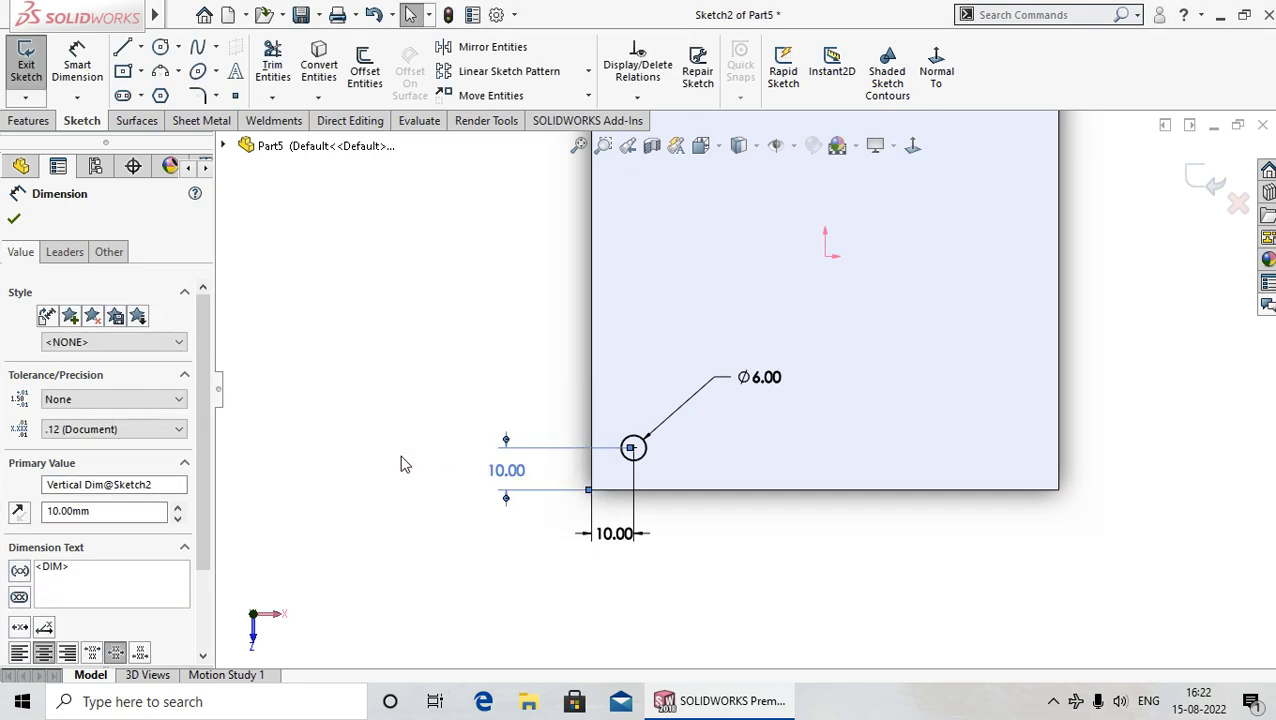
{"action": "left_click", "coordinate": [400, 458]}
Rename the horizontal 10.00 mm dimension to 'Horizontal Dim'
{"action": "double_click", "coordinate": [608, 546]}
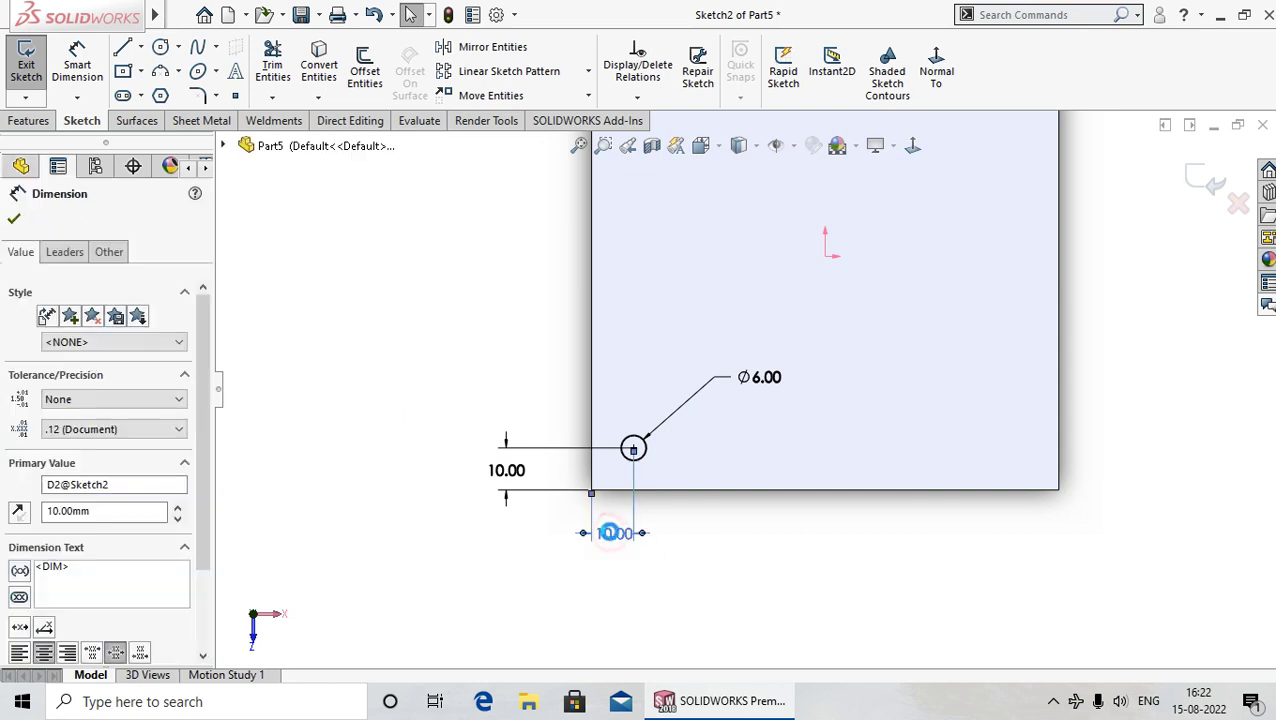
{"action": "left_click", "coordinate": [598, 530]}
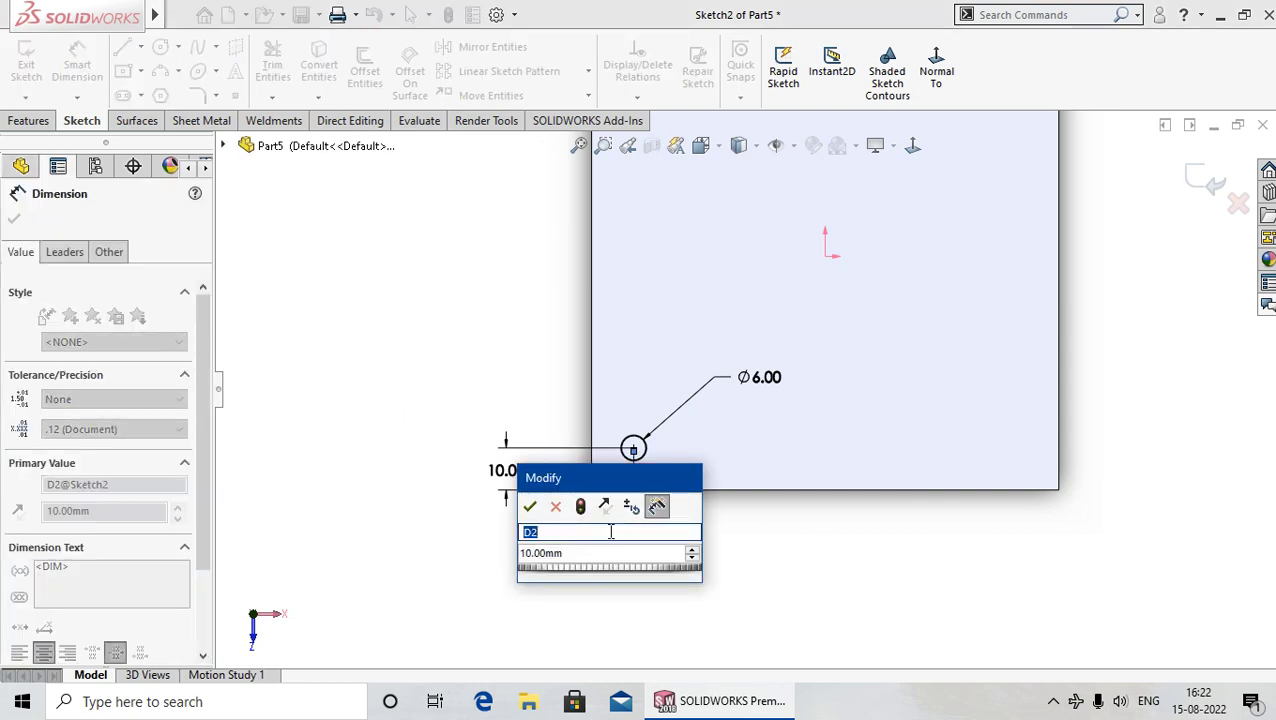
{"action": "type", "text": "H"}
{"action": "type", "text": "ori"}
{"action": "type", "text": "zontal"}
{"action": "type", "text": " D"}
{"action": "type", "text": "im"}
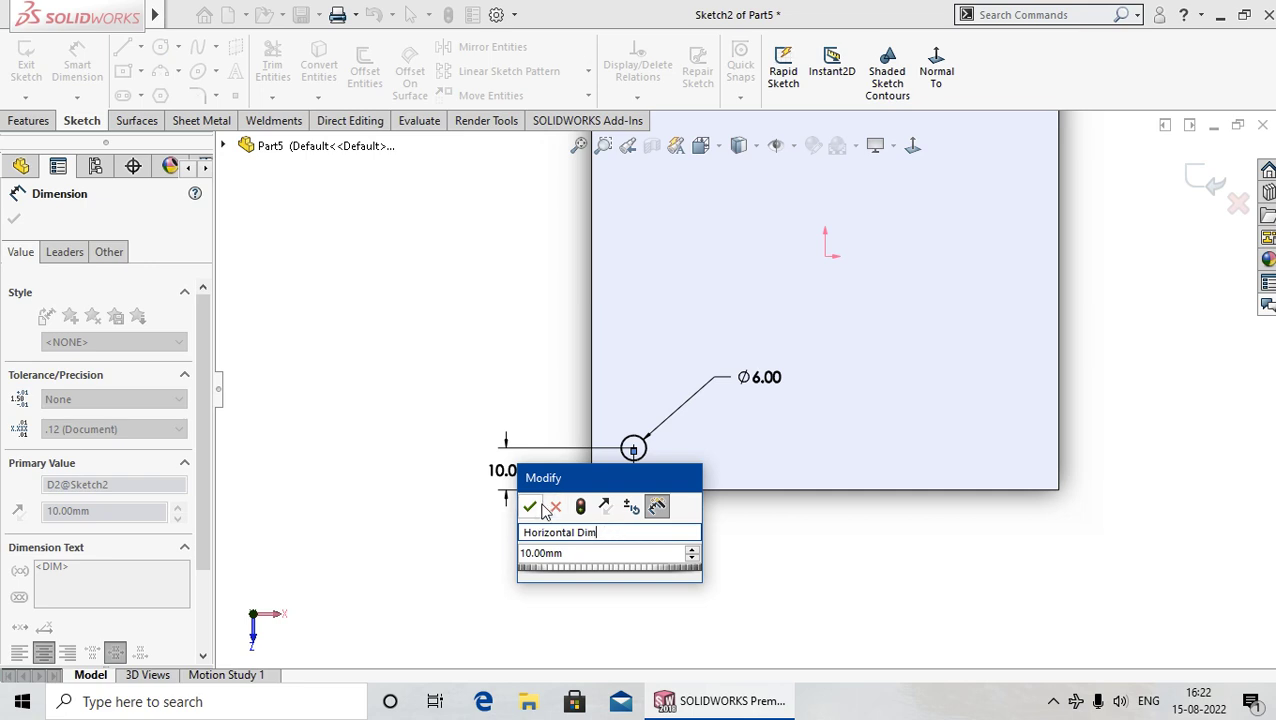
{"action": "left_click", "coordinate": [529, 506]}
{"action": "left_click", "coordinate": [432, 335]}
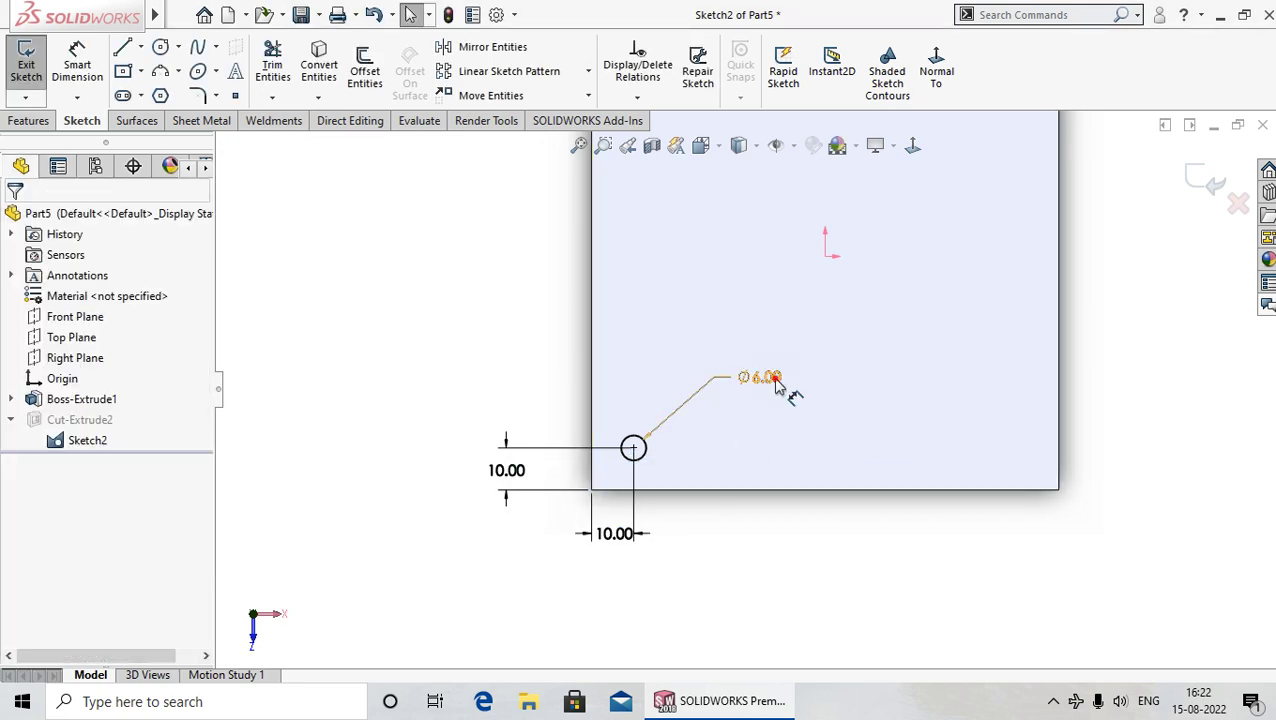
Rename the Ø6.00 hole diameter dimension to 'Dia'
{"action": "double_click", "coordinate": [770, 378]}
{"action": "left_click", "coordinate": [767, 378]}
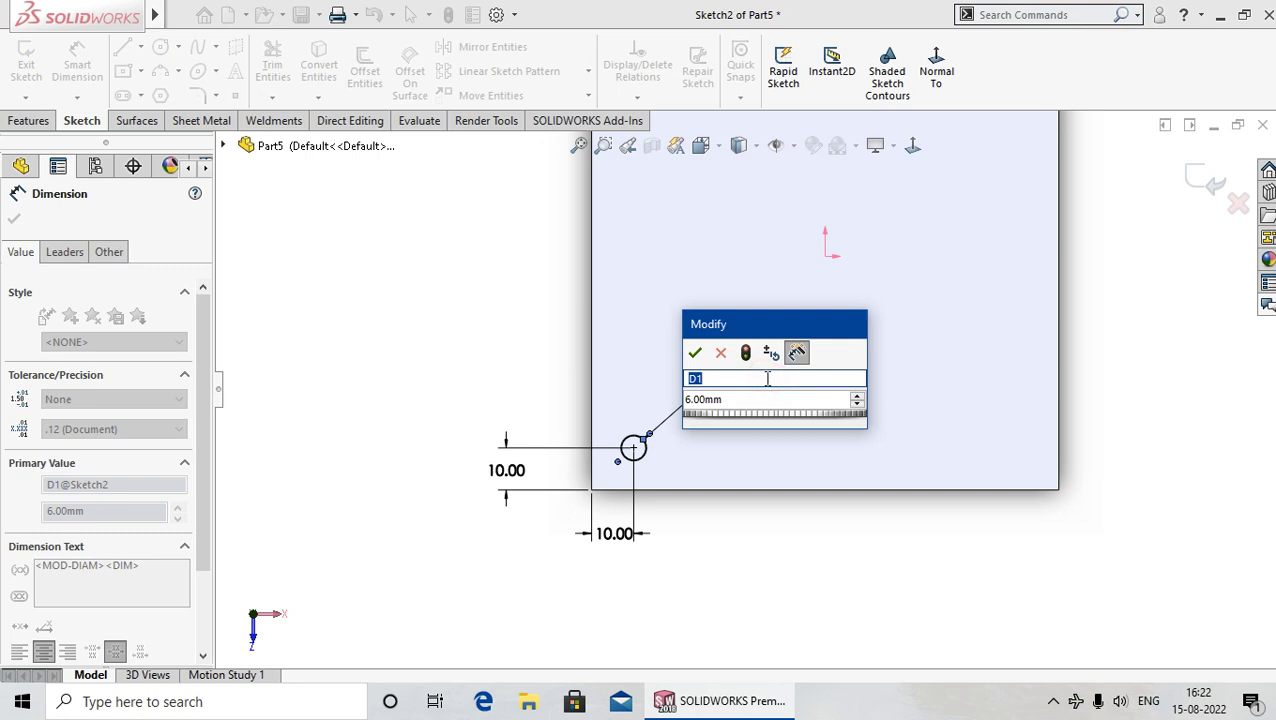
{"action": "type", "text": "Di"}
{"action": "type", "text": "a"}
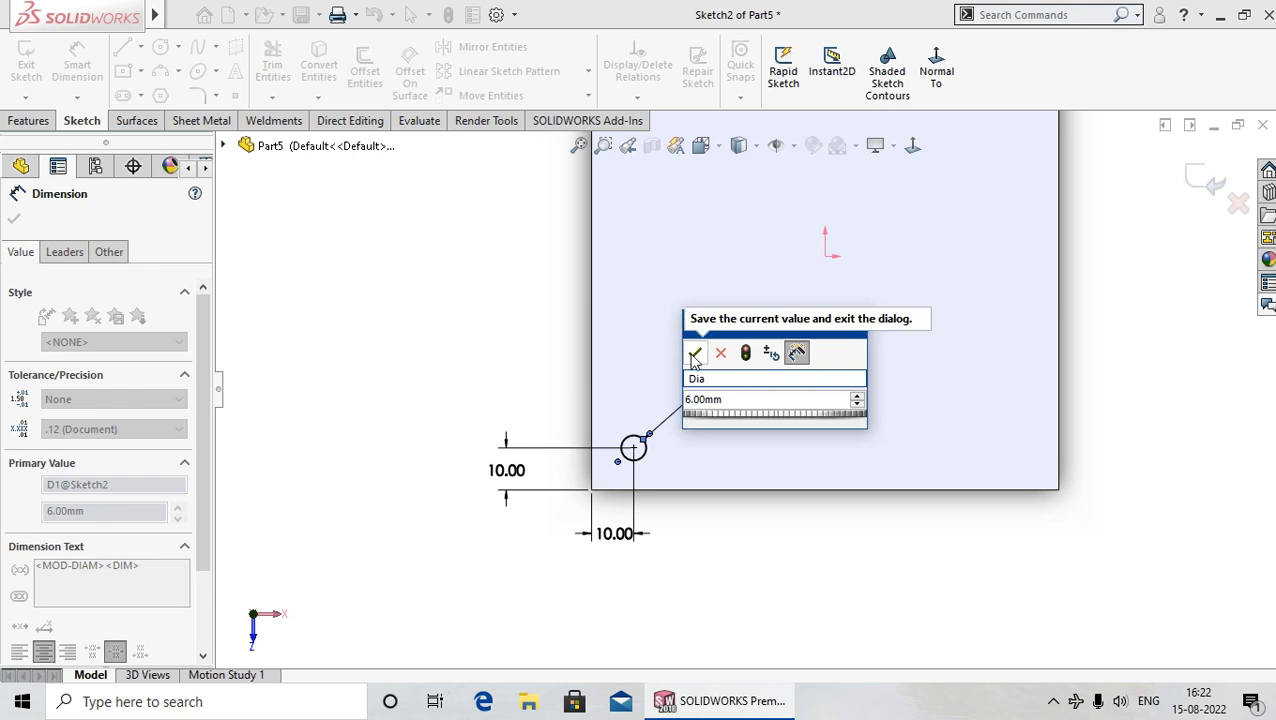
{"action": "left_click", "coordinate": [695, 352]}
{"action": "left_click", "coordinate": [508, 357]}
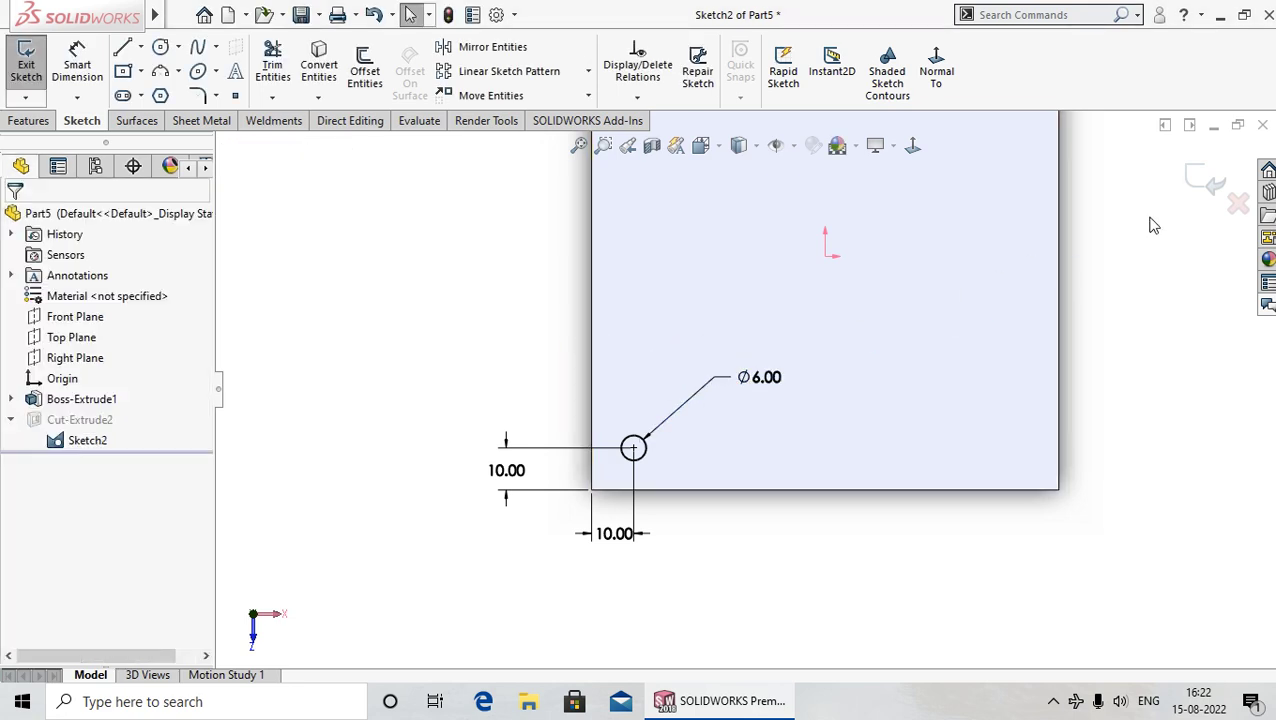
Exit Sketch2 and start a Variable Pattern from the Linear Pattern dropdown
{"action": "left_click", "coordinate": [1204, 180]}
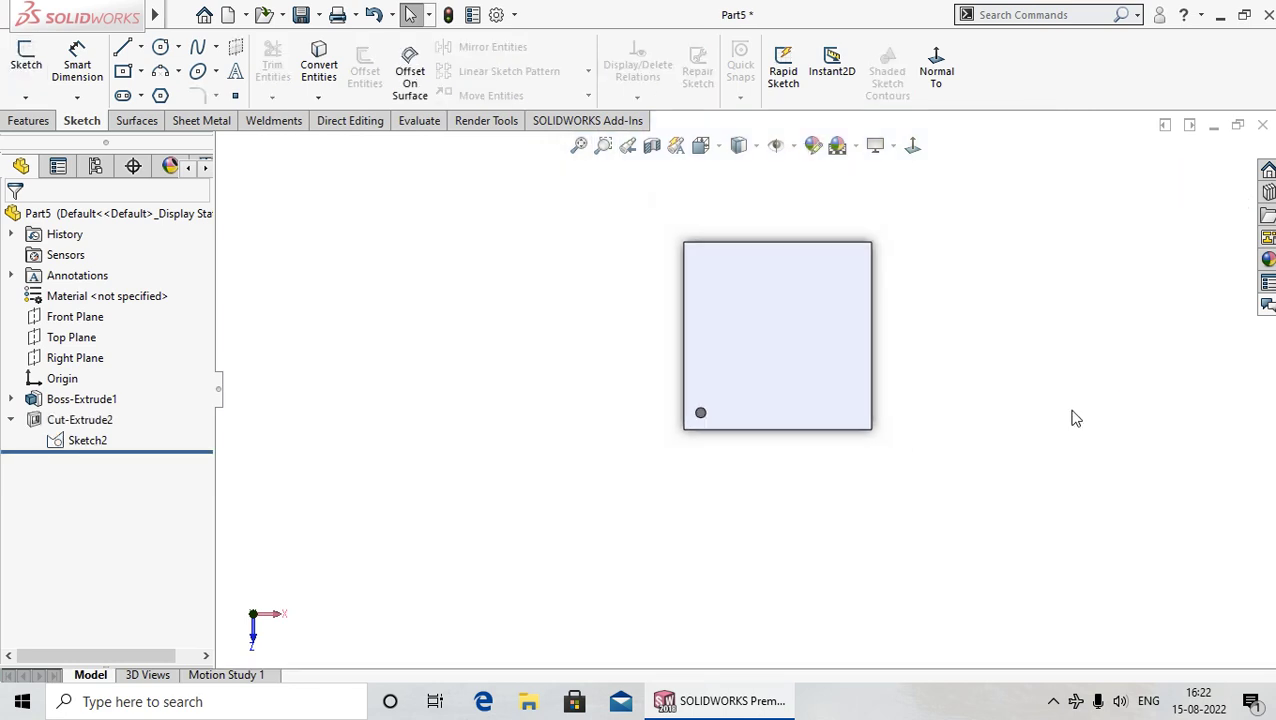
{"action": "left_click", "coordinate": [28, 120]}
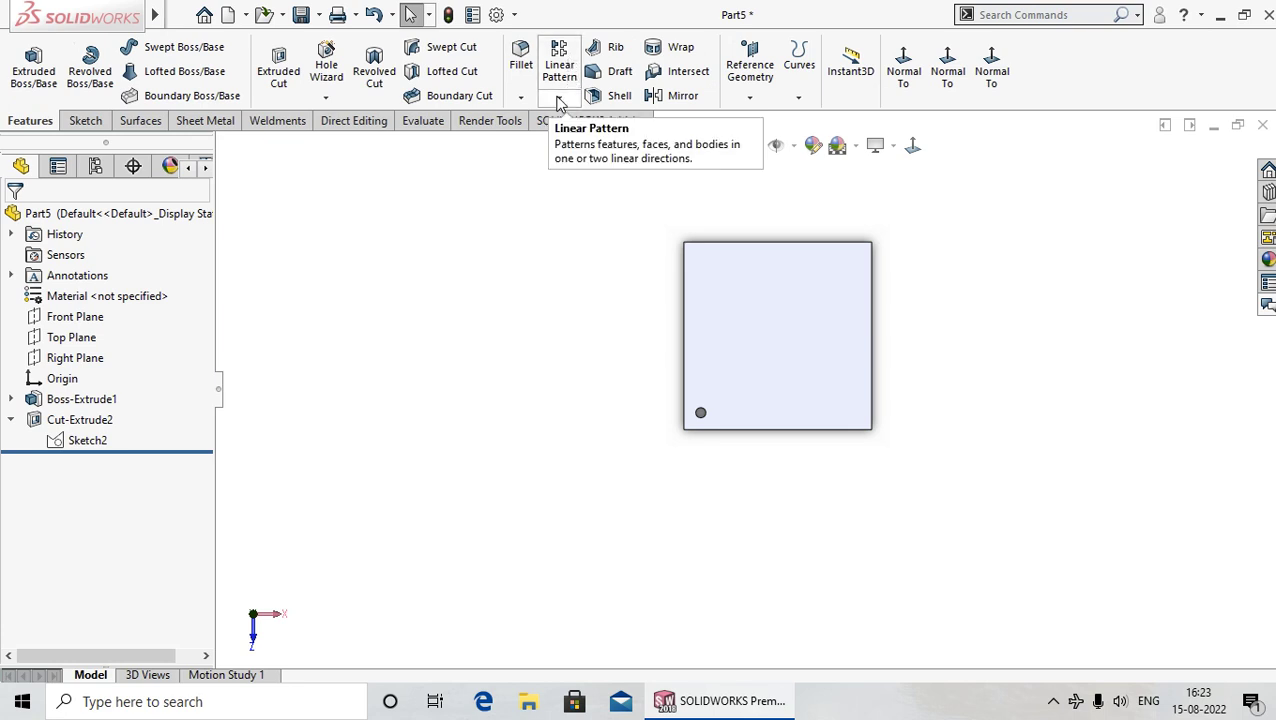
{"action": "left_click", "coordinate": [558, 97]}
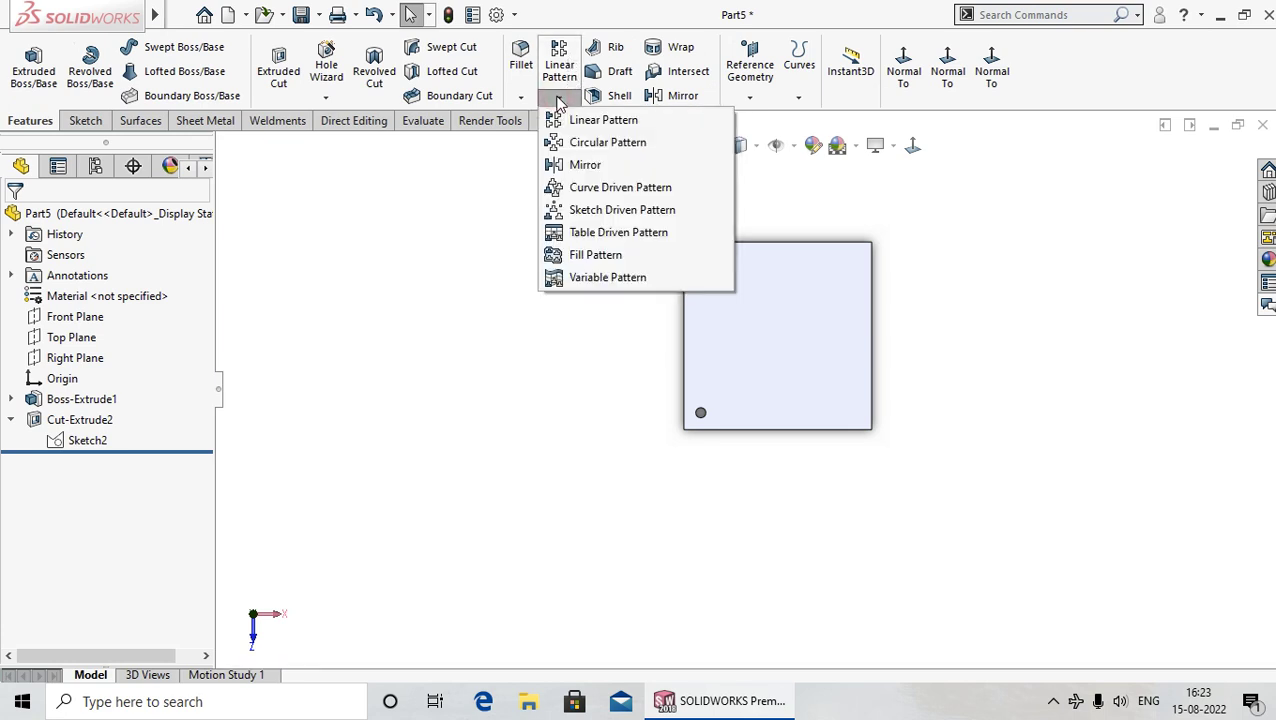
{"action": "left_click", "coordinate": [620, 279]}
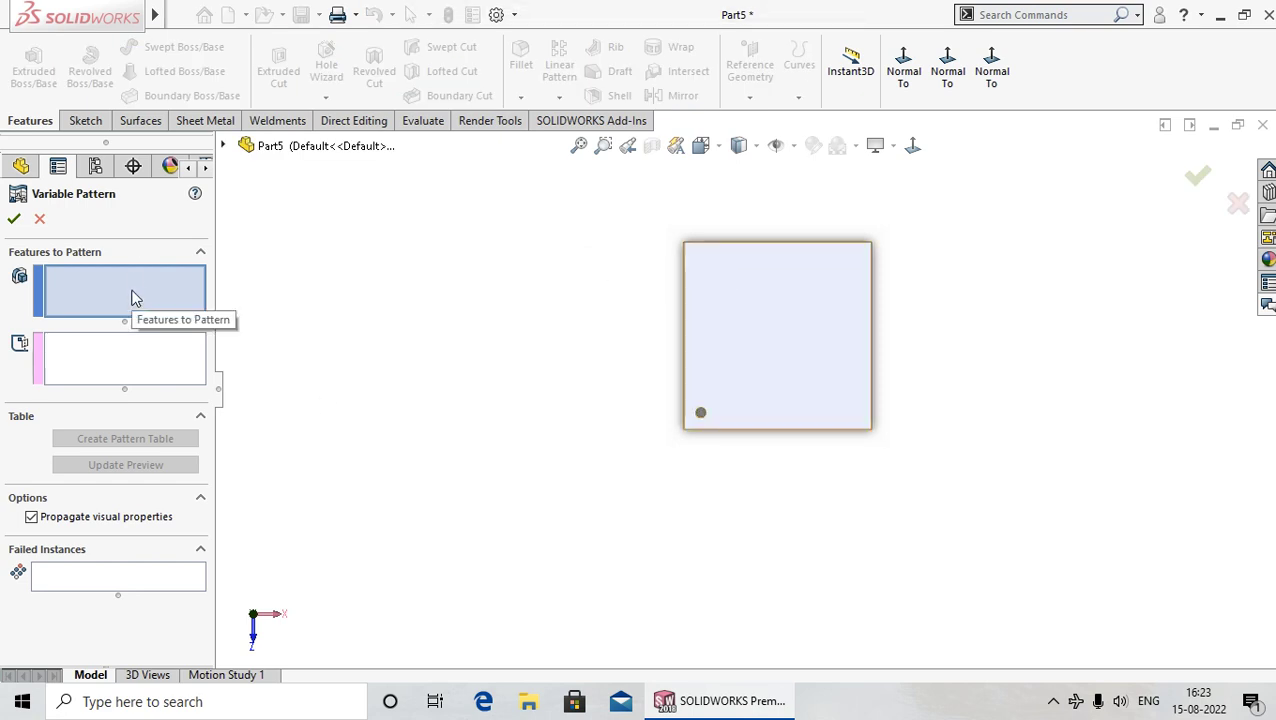
Pick Cut-Extrude2 from the flyout feature tree as the feature to pattern
{"action": "left_click", "coordinate": [135, 298]}
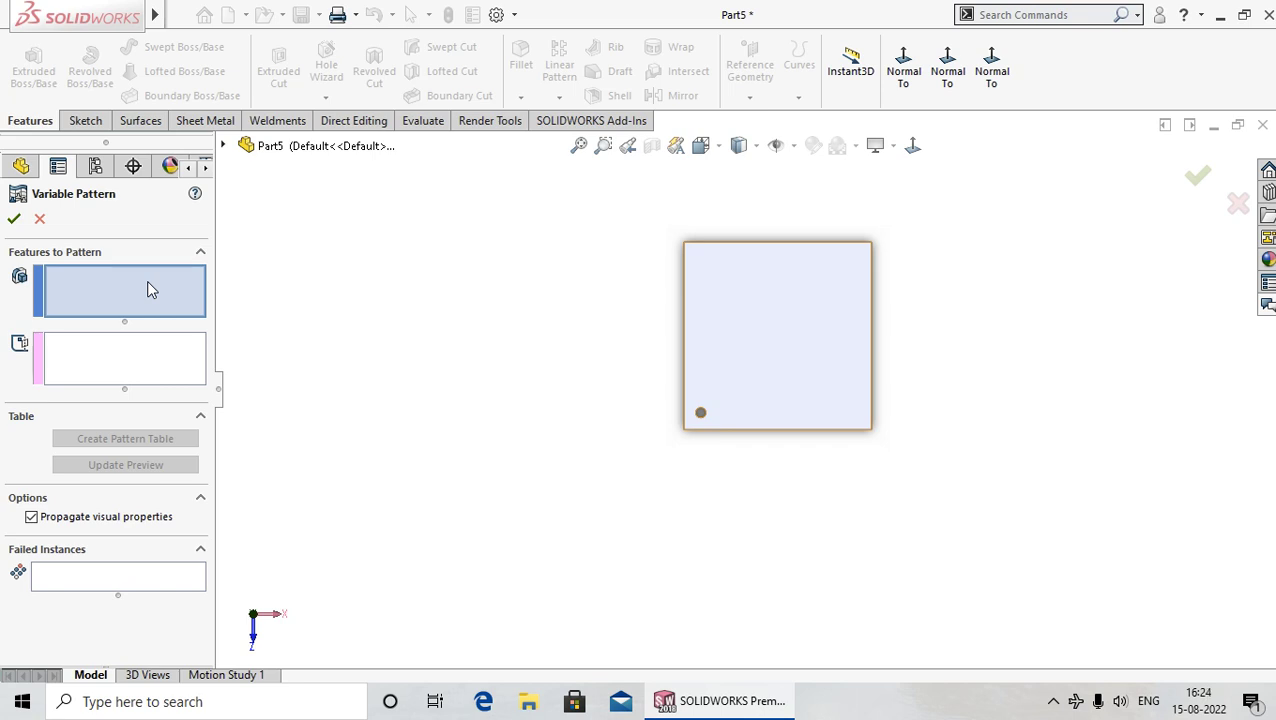
{"action": "left_click", "coordinate": [147, 288]}
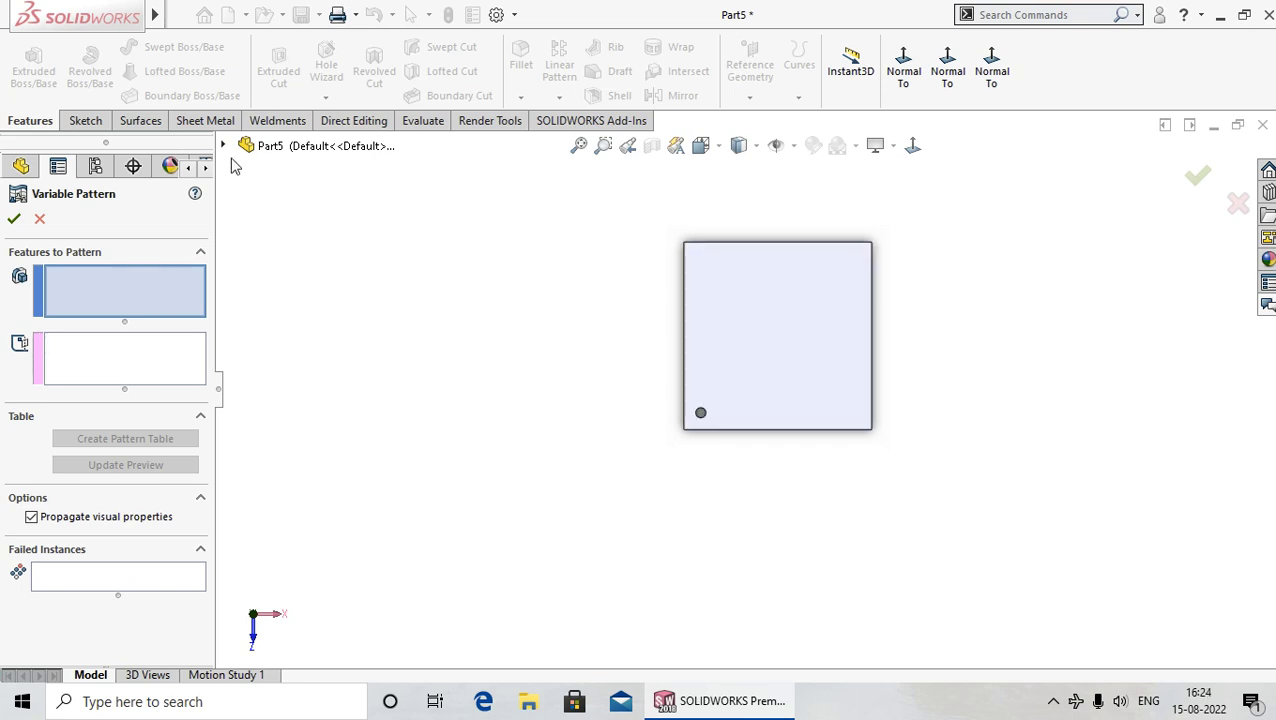
{"action": "scroll", "coordinate": [707, 408], "scroll_direction": "down", "scroll_amount": 3}
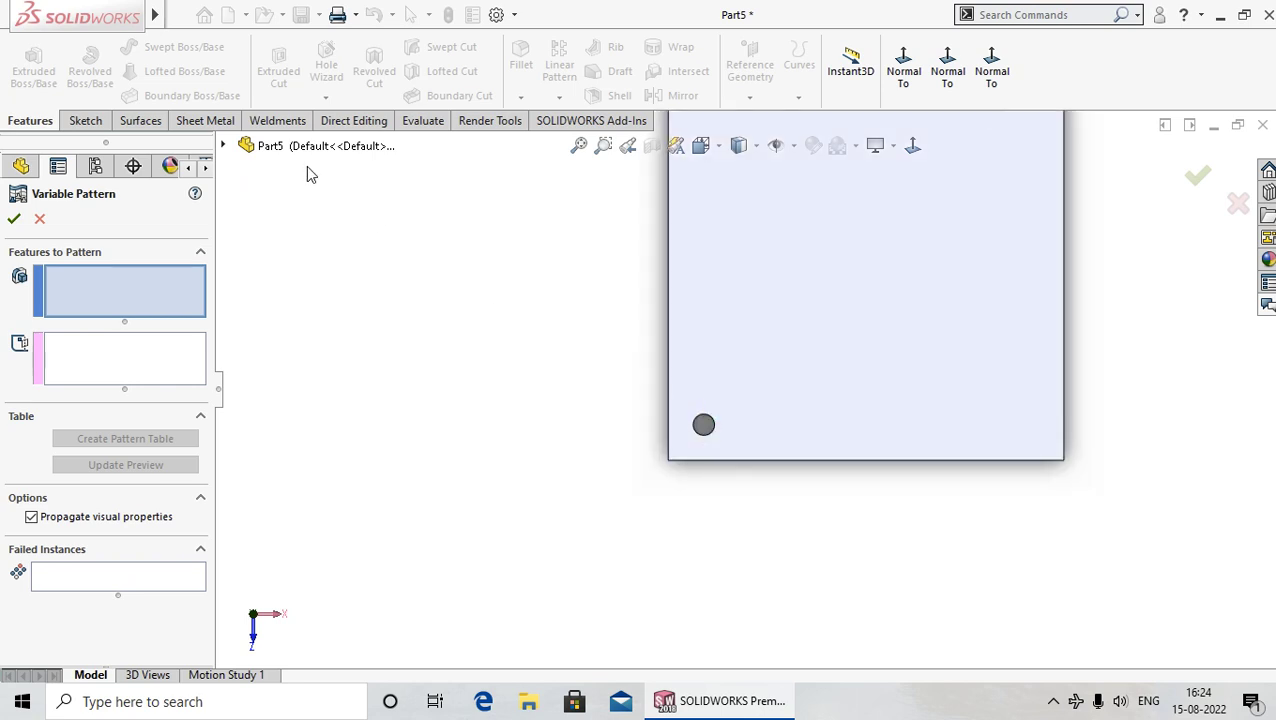
{"action": "left_click", "coordinate": [223, 145]}
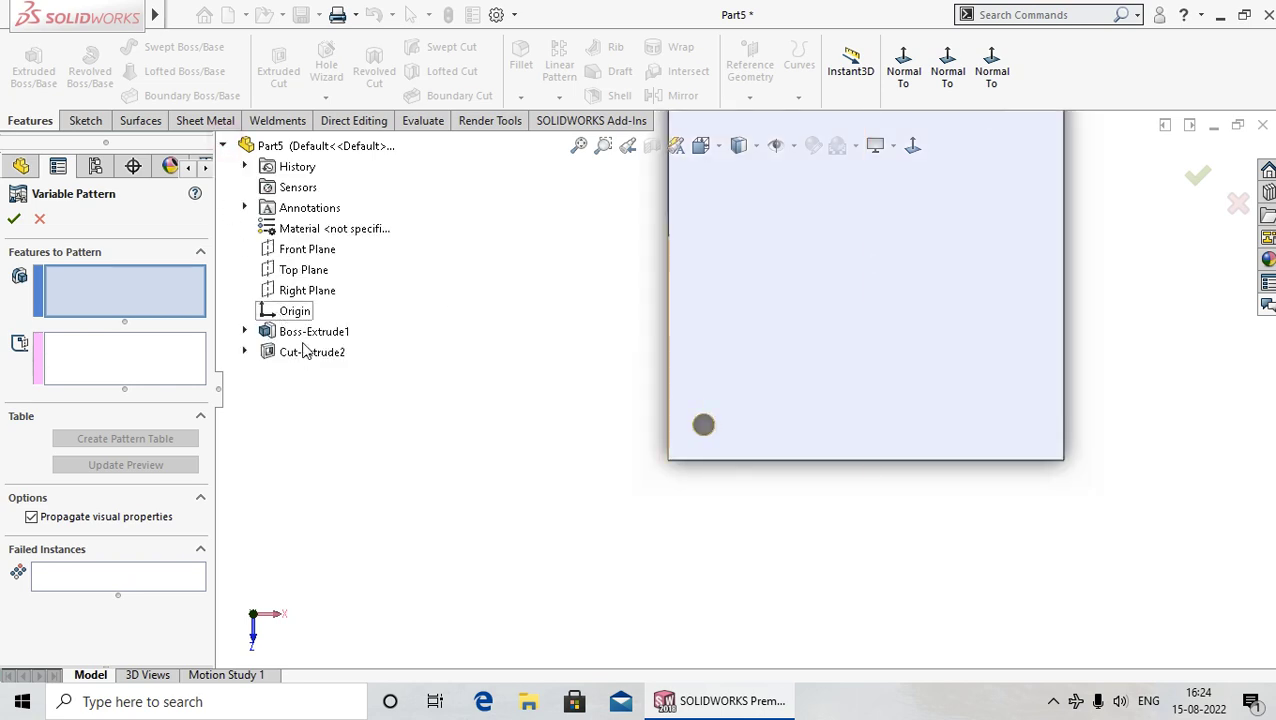
{"action": "left_click", "coordinate": [332, 353]}
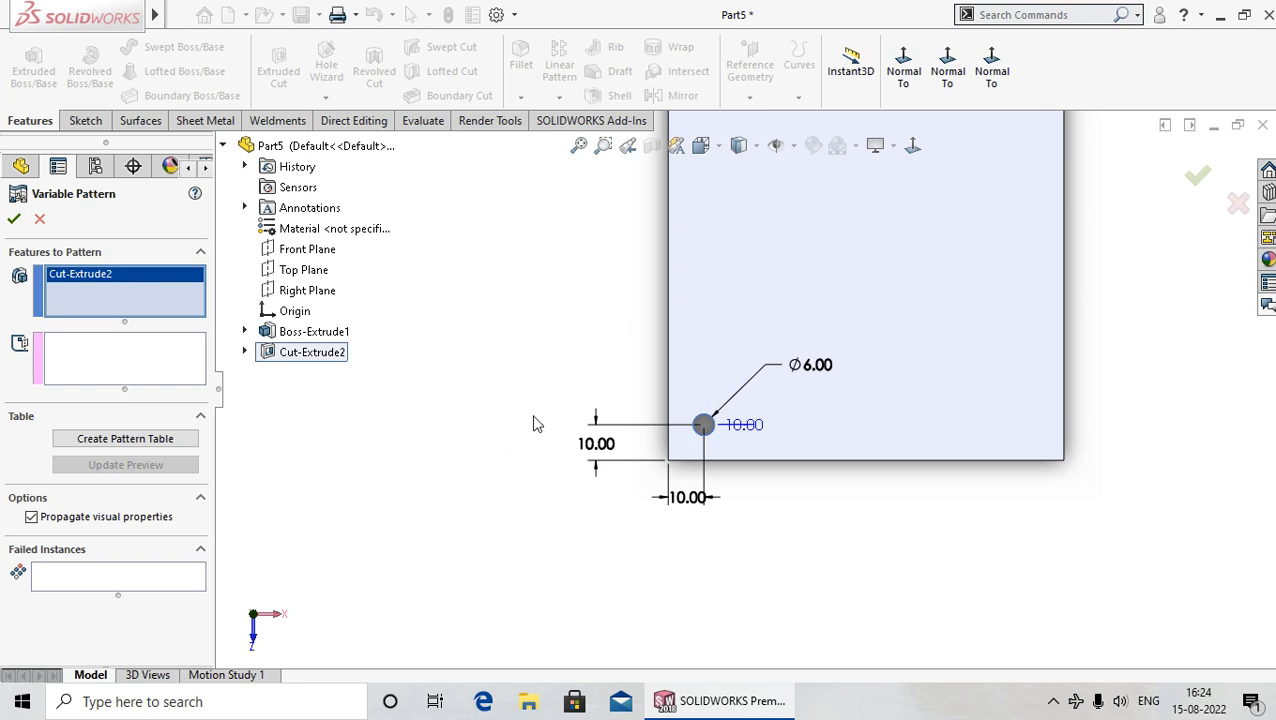
Create the Pattern Table and move it clear of the plate
{"action": "left_click", "coordinate": [128, 450]}
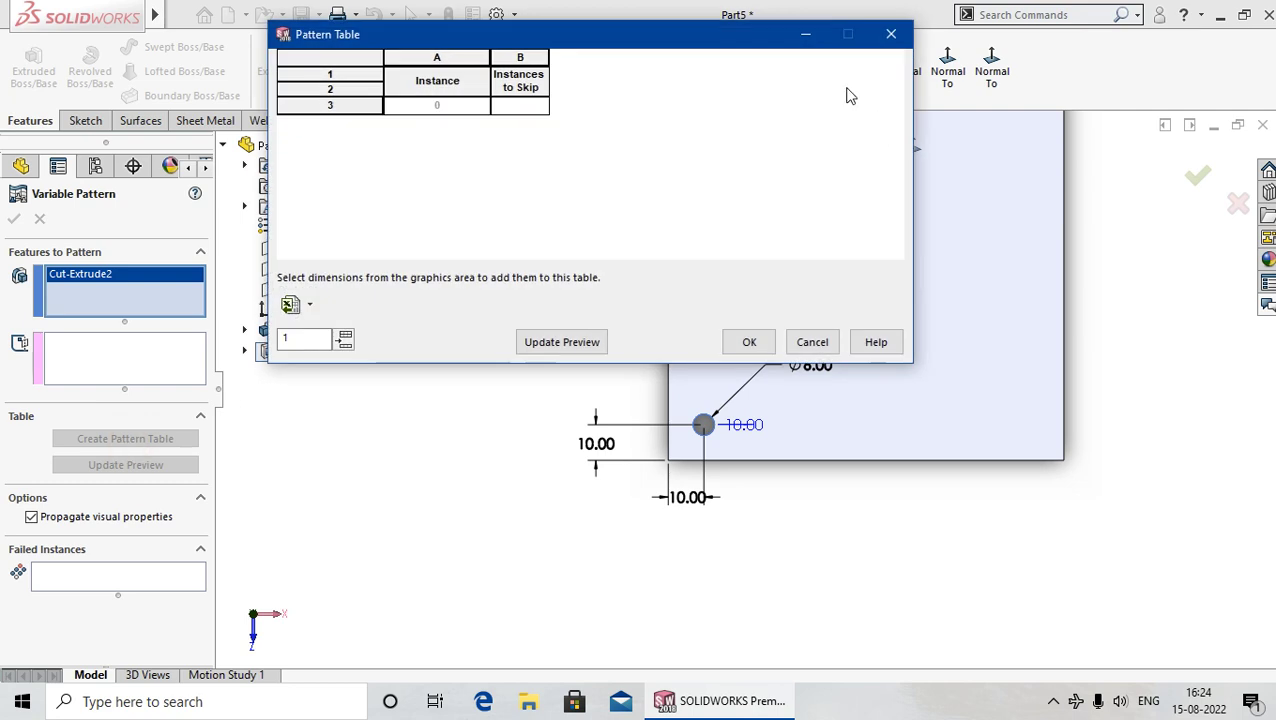
{"action": "mouse_move", "coordinate": [664, 36]}
{"action": "left_mouse_down"}
{"action": "mouse_move", "coordinate": [622, 12]}
{"action": "mouse_move", "coordinate": [626, 23]}
{"action": "left_mouse_up"}
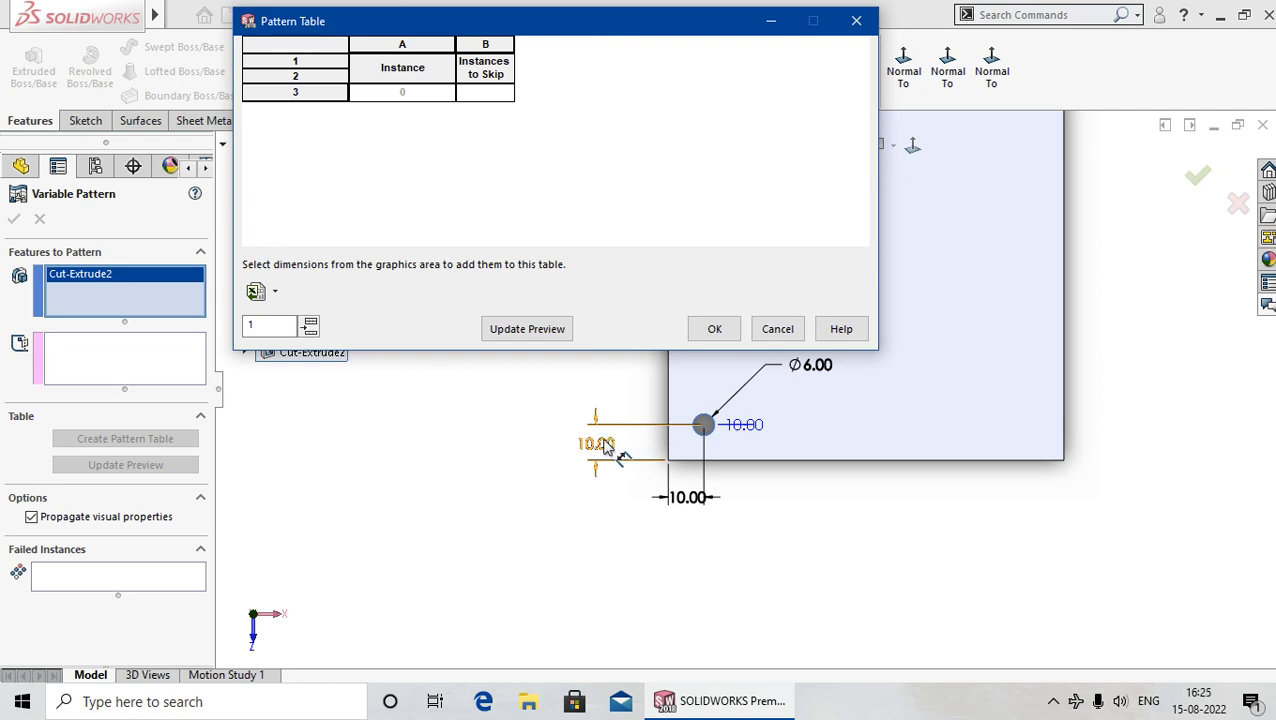
Add the vertical 10.00, horizontal 10.00 and Ø6.00 dimensions as Pattern Table columns
{"action": "left_click", "coordinate": [598, 444]}
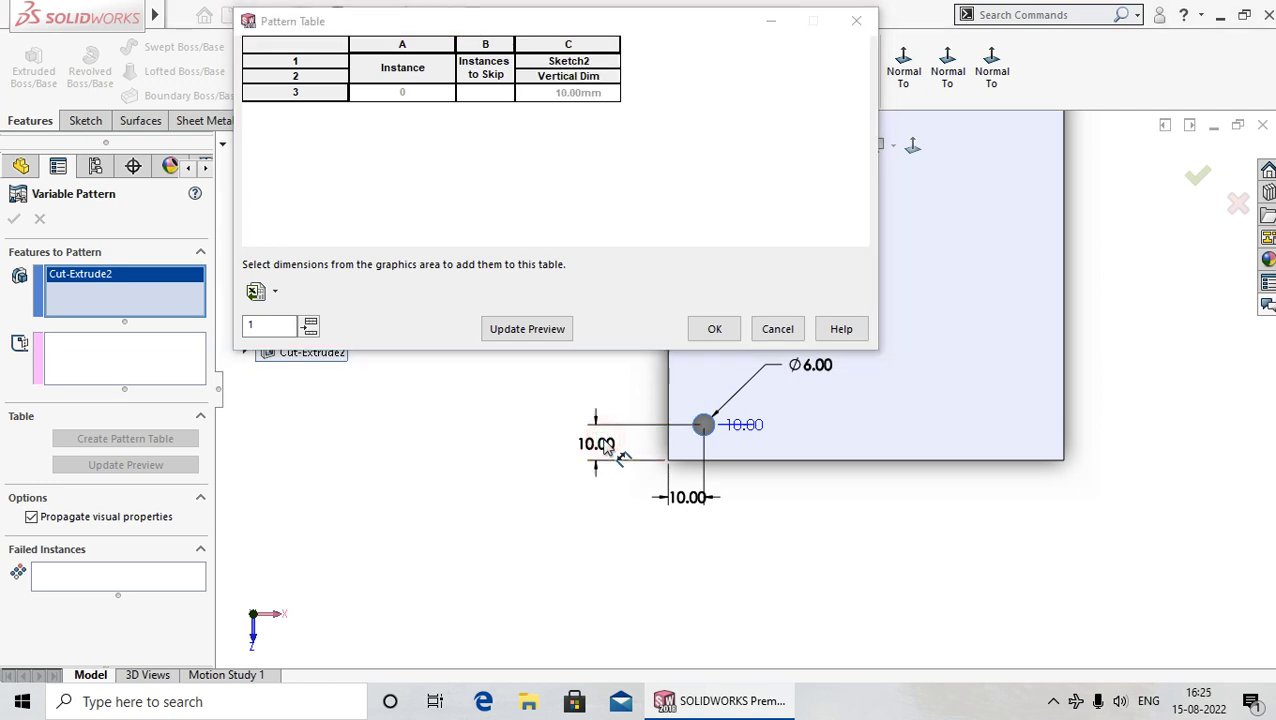
{"action": "left_click", "coordinate": [698, 505]}
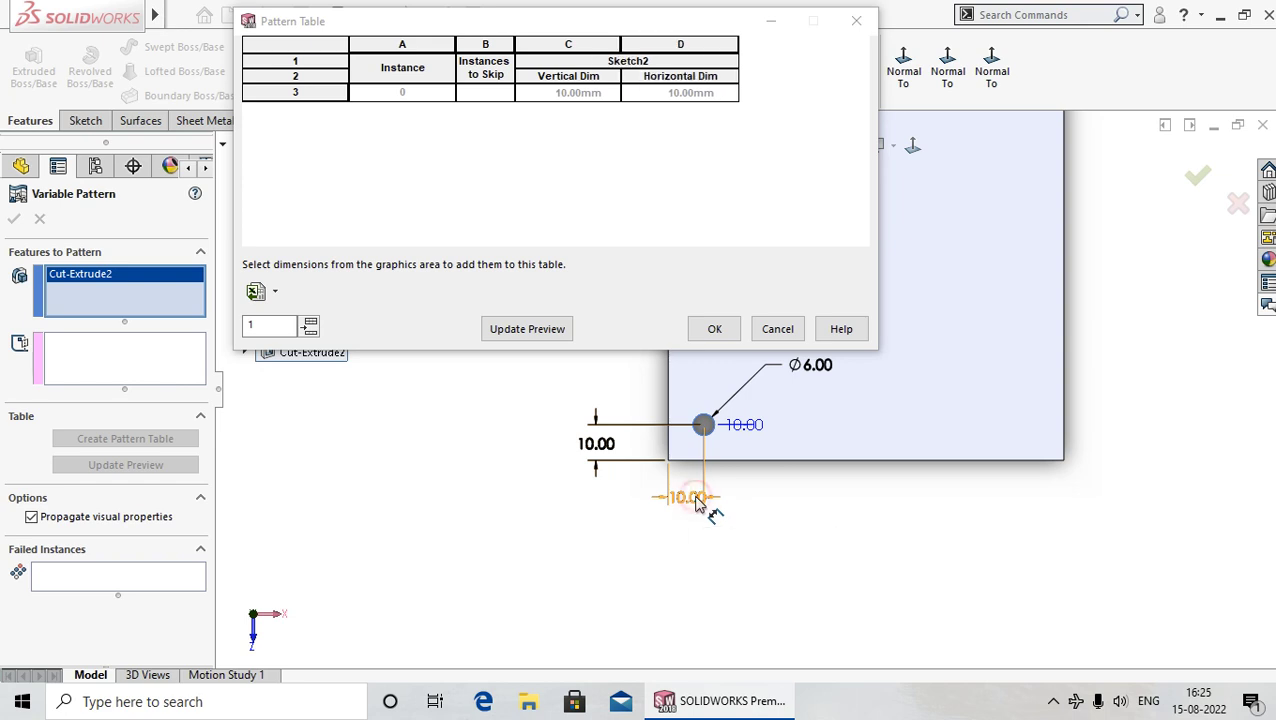
{"action": "left_click", "coordinate": [818, 366]}
{"action": "left_click_drag", "start_coordinate": [585, 18], "coordinate": [613, 47]}
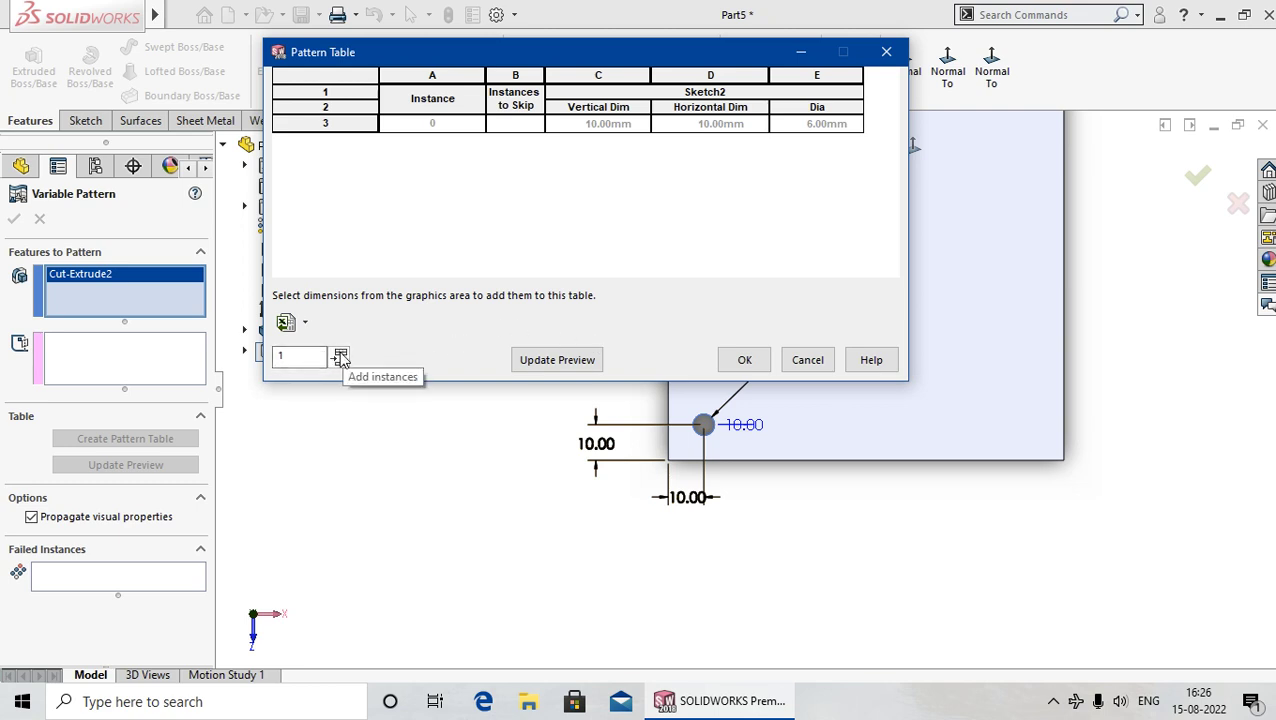
Add five instance rows, numbered 1 to 5, to the Pattern Table
{"action": "left_click", "coordinate": [340, 357]}
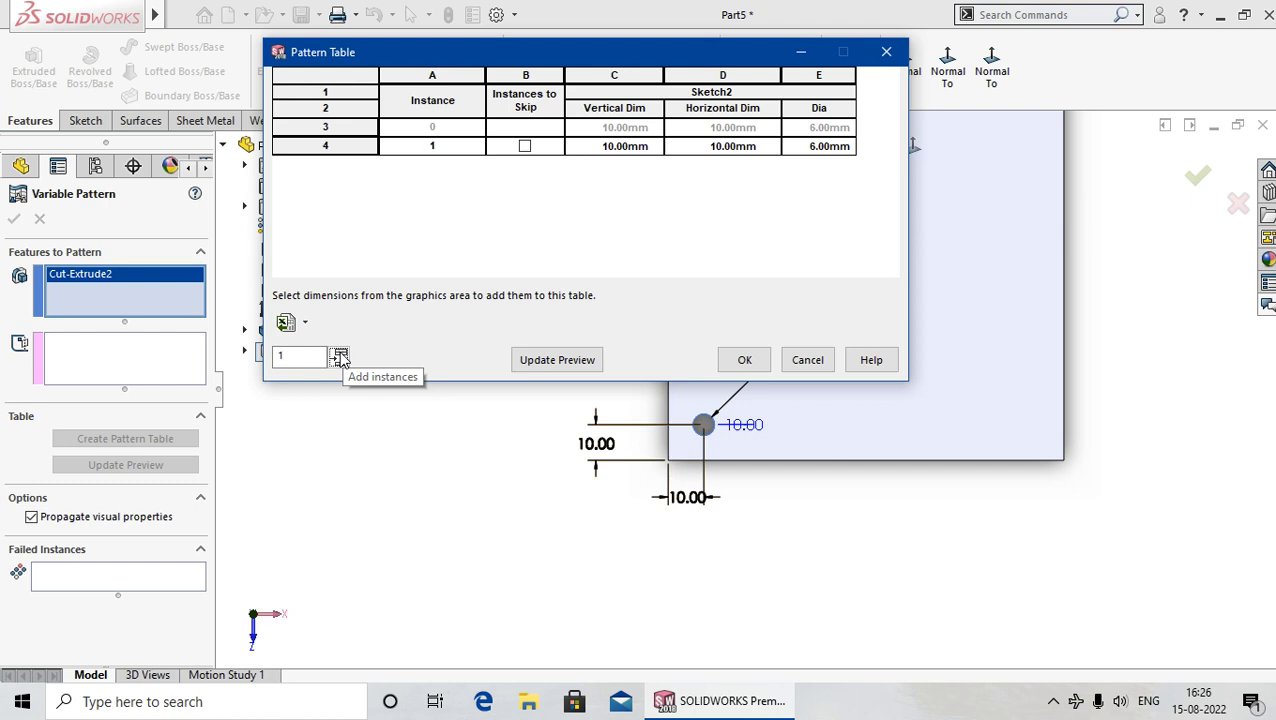
{"action": "left_click", "coordinate": [340, 357]}
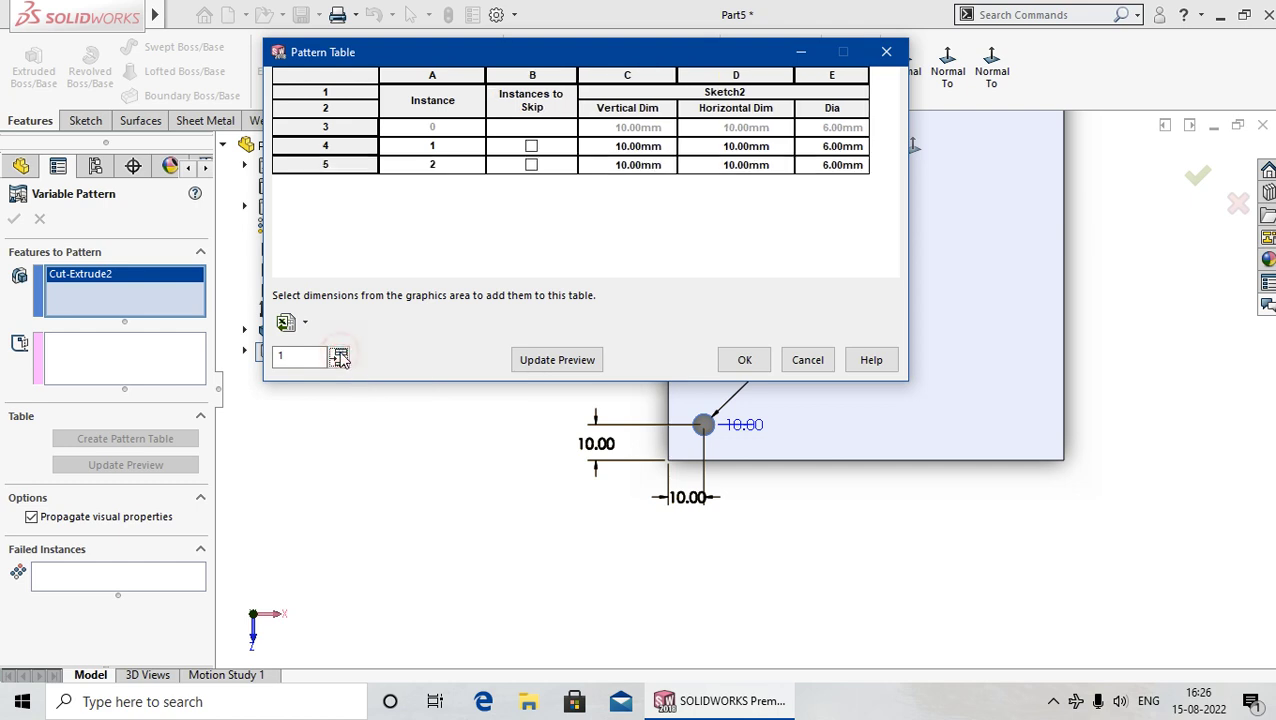
{"action": "left_click", "coordinate": [340, 357]}
{"action": "left_click", "coordinate": [340, 357]}
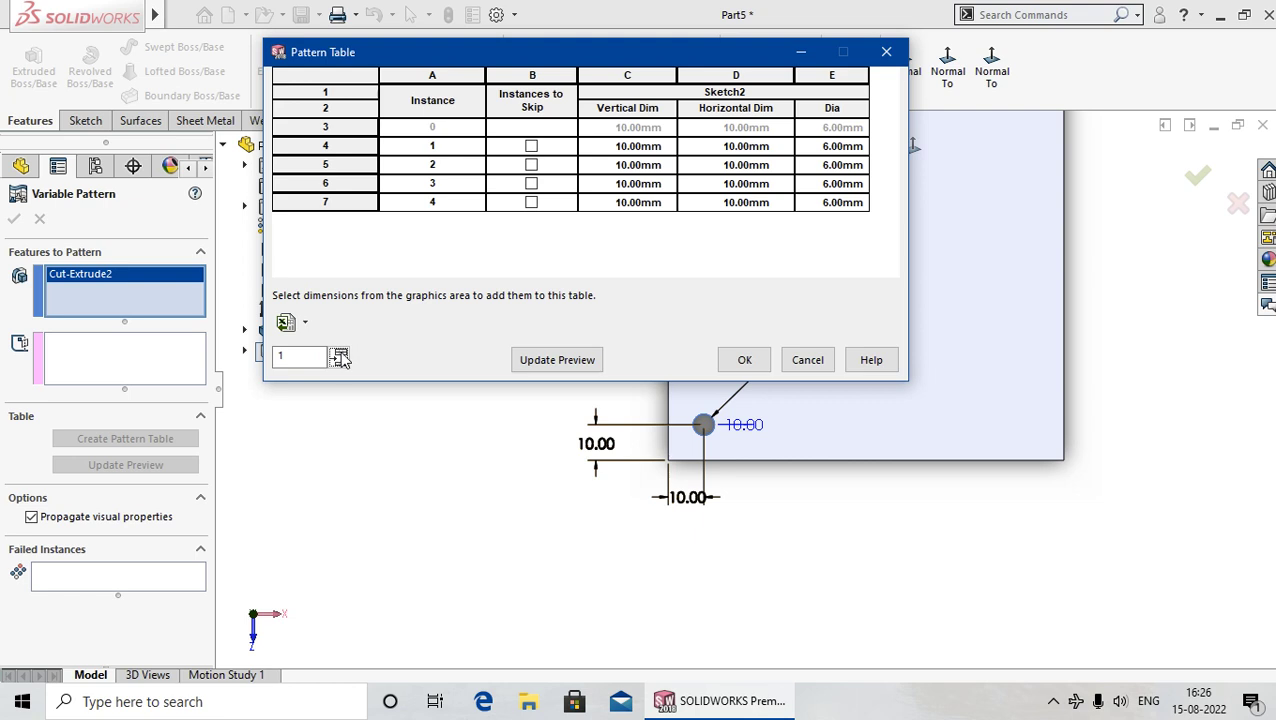
{"action": "left_click", "coordinate": [340, 358]}
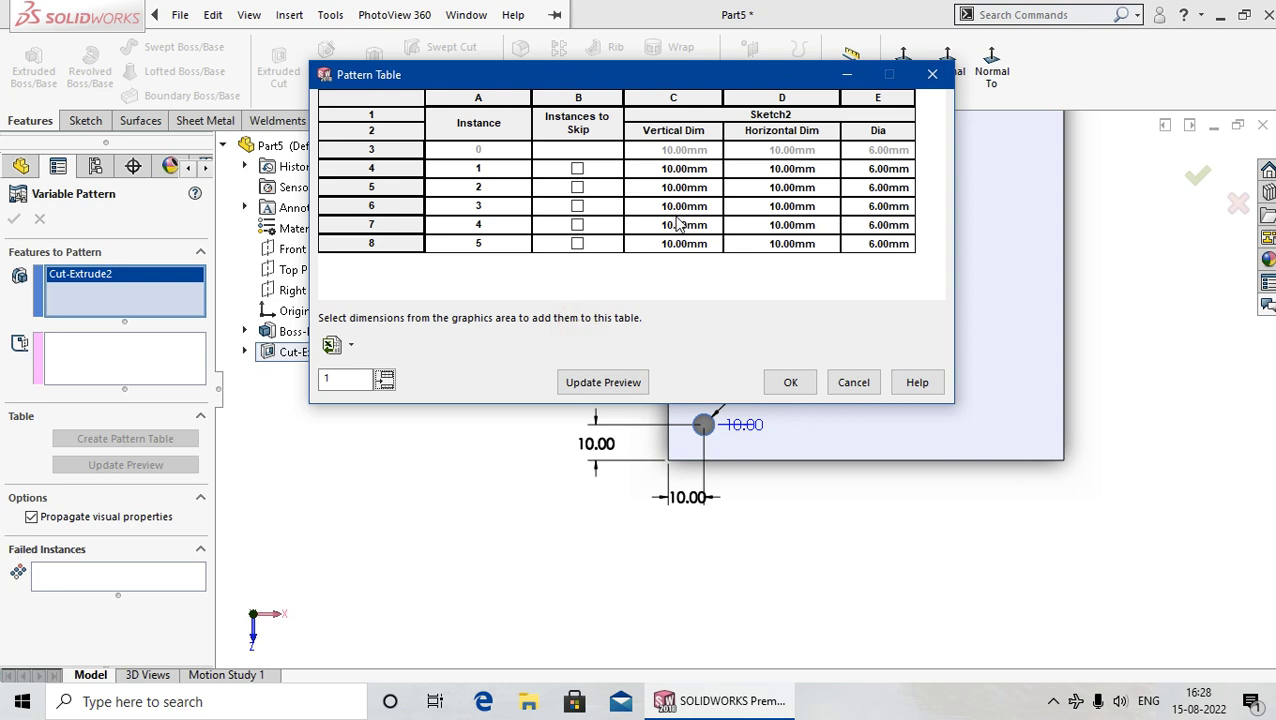
Set instance 1 to 20 mm vertical, 20 mm horizontal and 7 mm diameter
{"action": "double_click", "coordinate": [700, 172]}
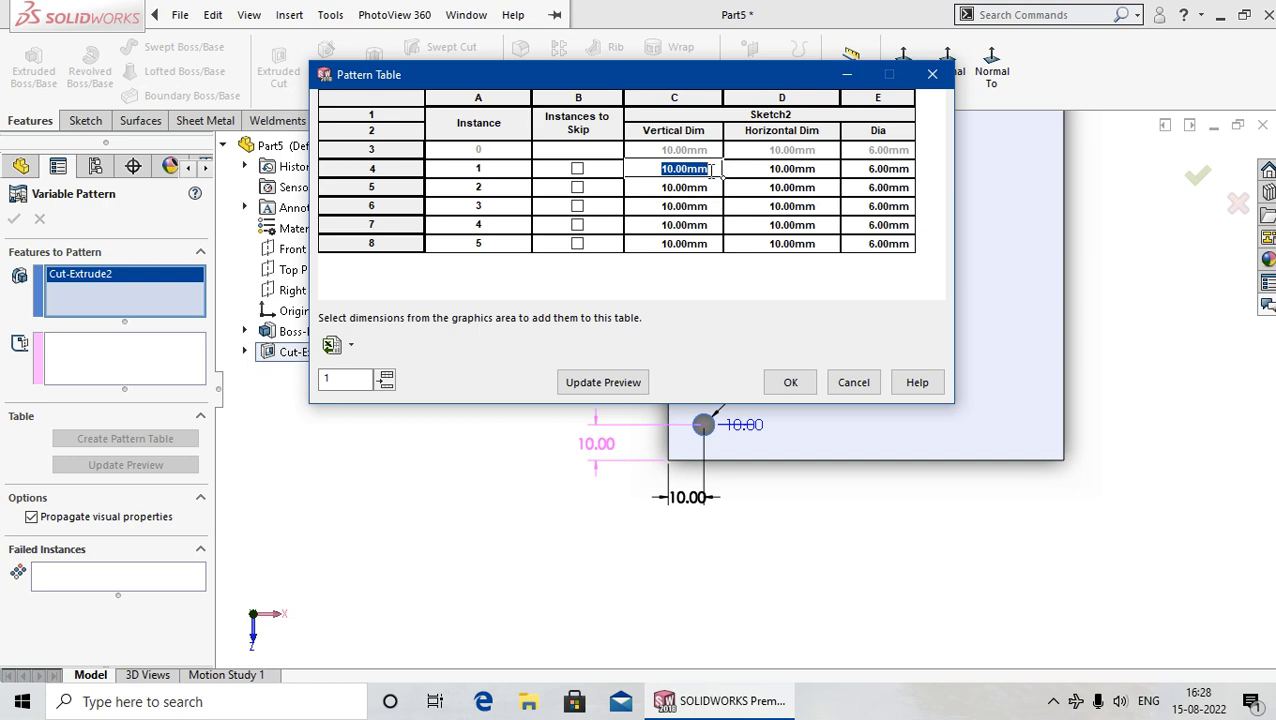
{"action": "type", "text": "20"}
{"action": "key", "text": "Return"}
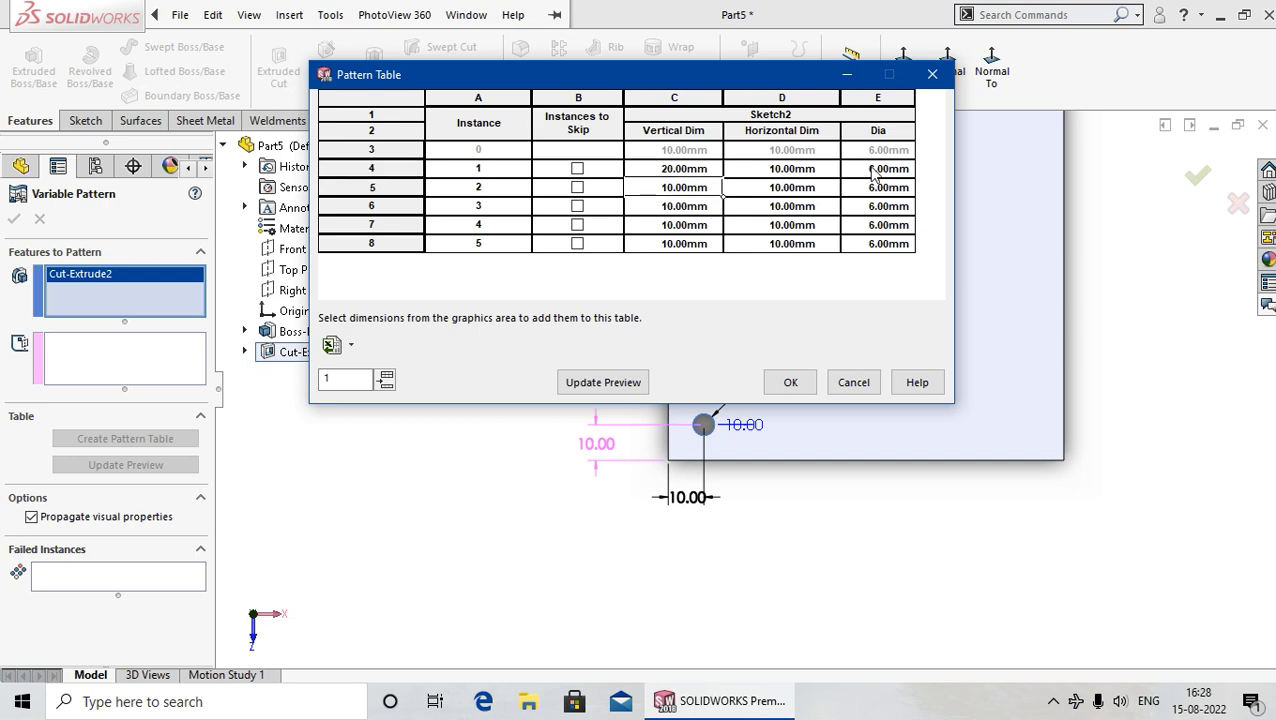
{"action": "double_click", "coordinate": [808, 172]}
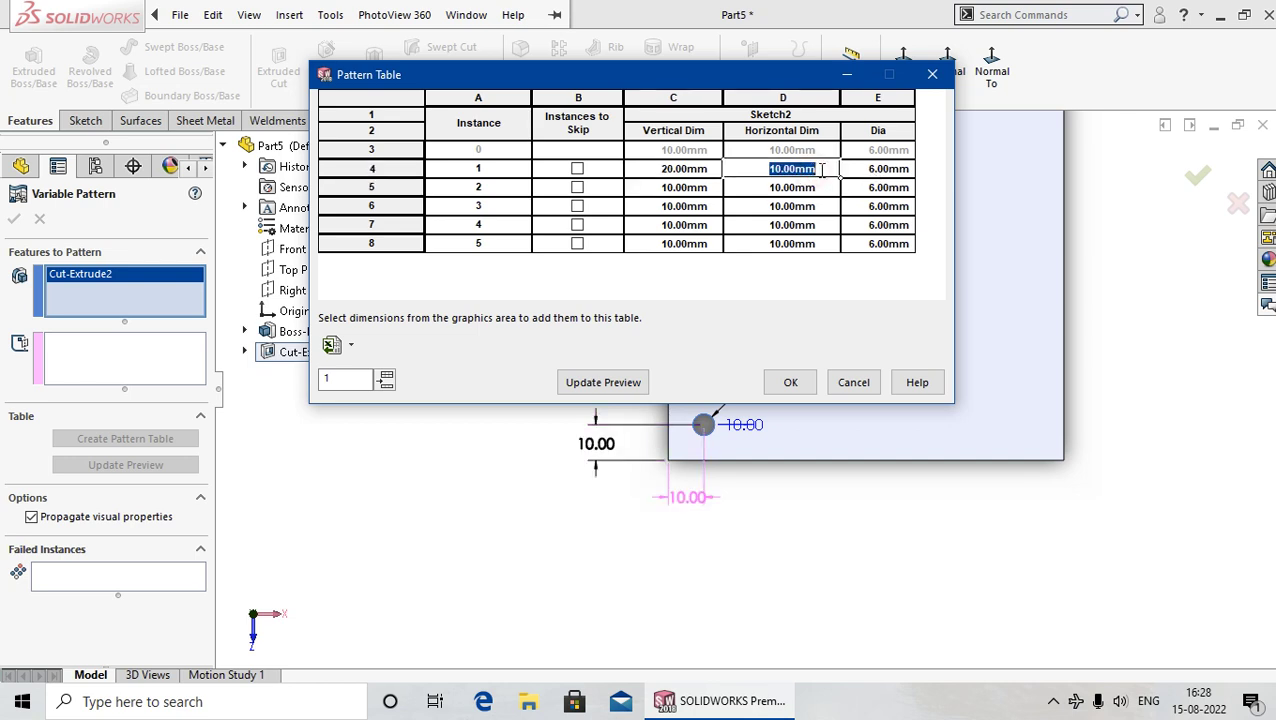
{"action": "type", "text": "20"}
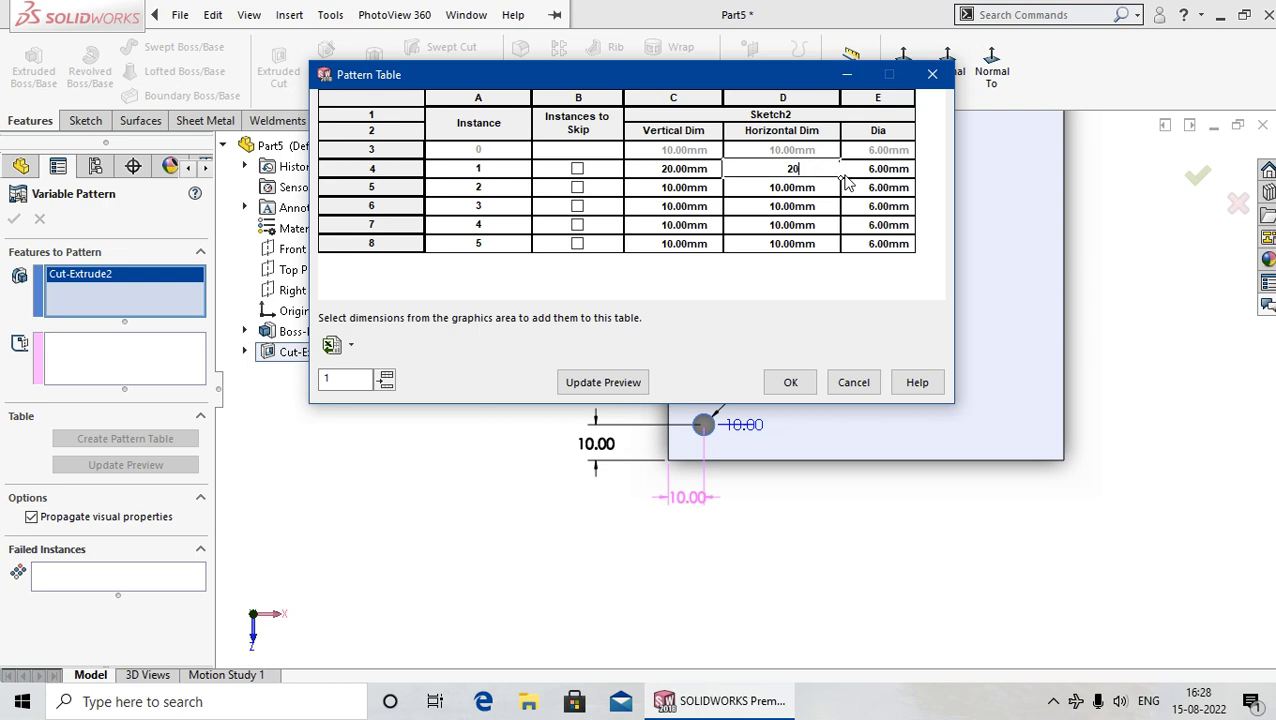
{"action": "key", "text": "Return"}
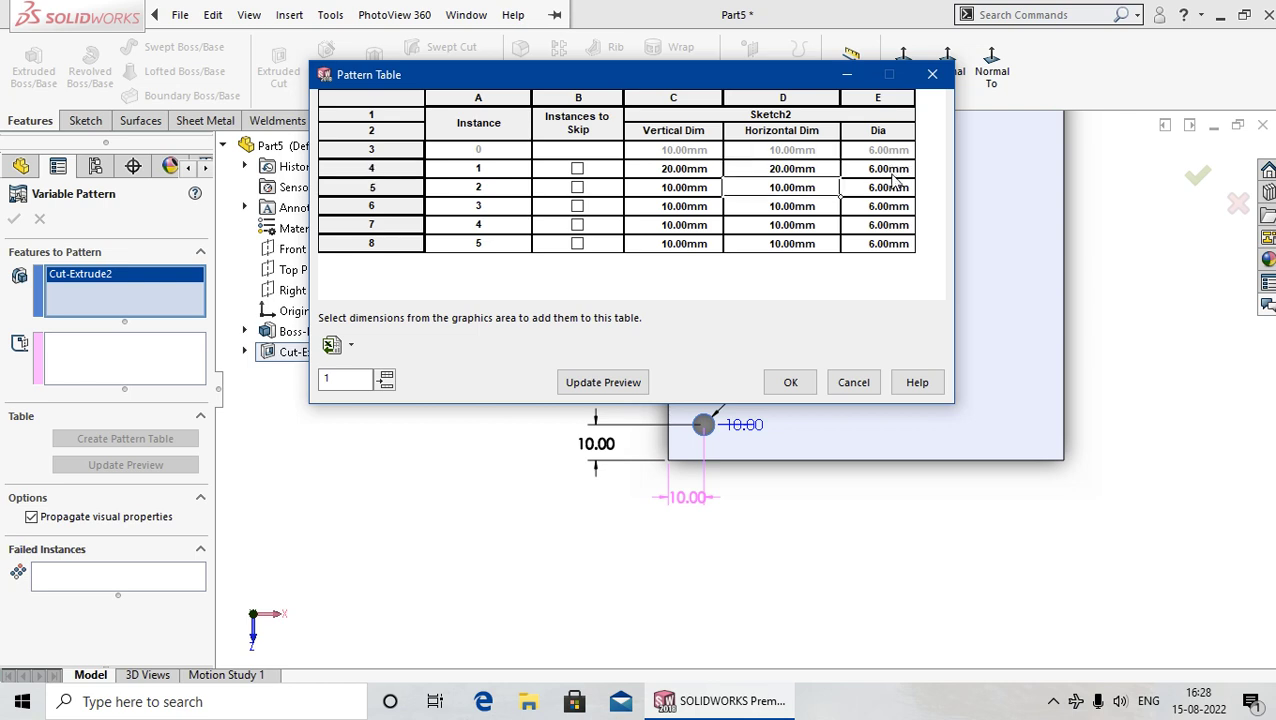
{"action": "double_click", "coordinate": [893, 168]}
{"action": "type", "text": "7"}
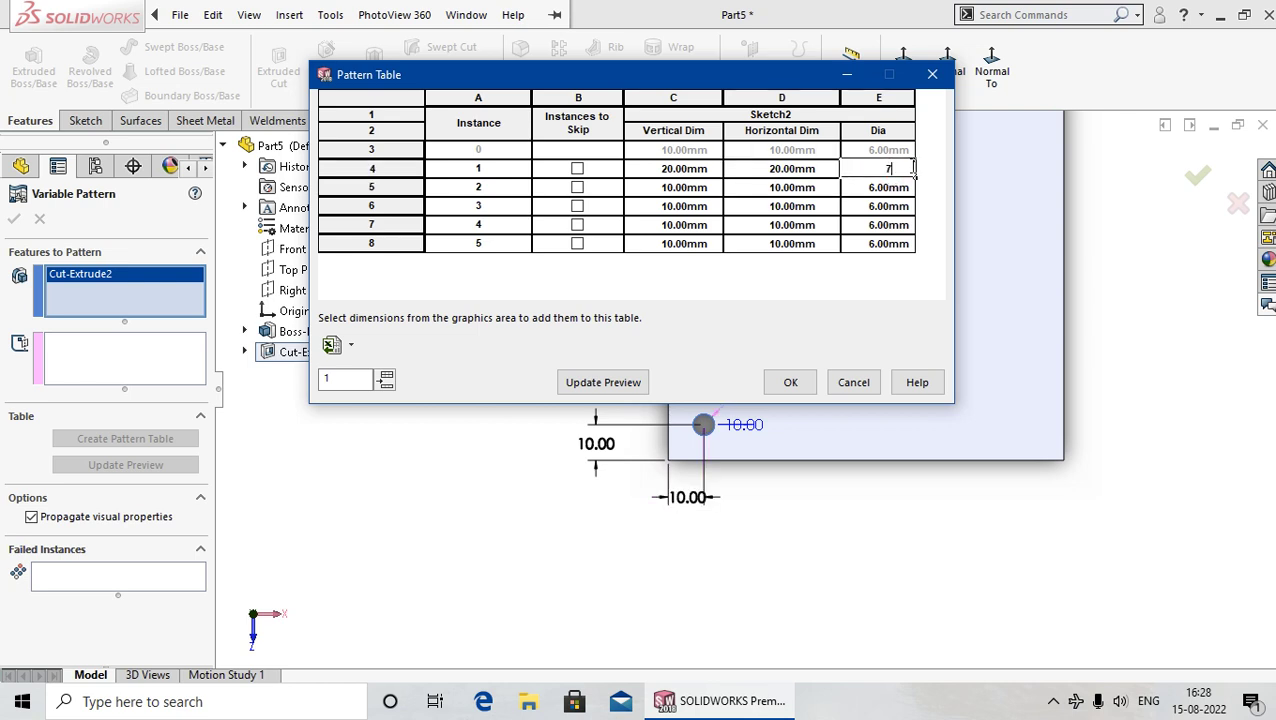
{"action": "key", "text": "Return"}
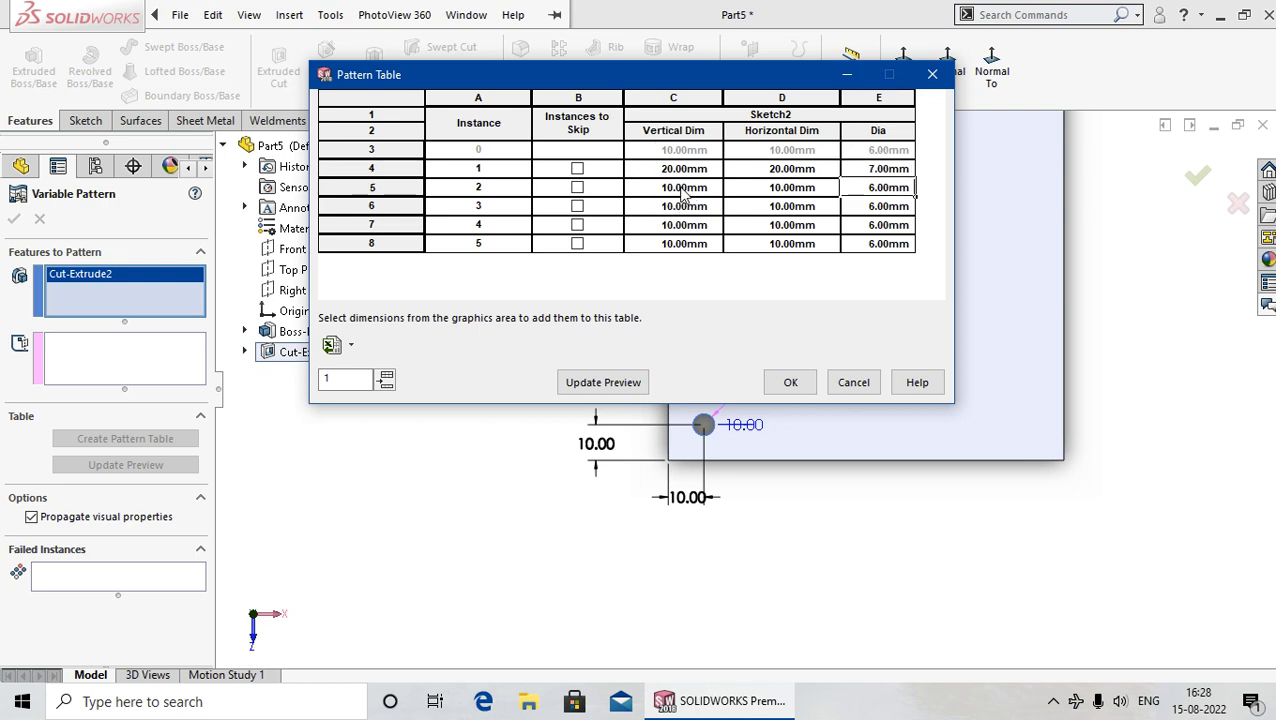
Set instance 2 to 30 mm vertical, 30 mm horizontal and 8 mm diameter
{"action": "double_click", "coordinate": [682, 189]}
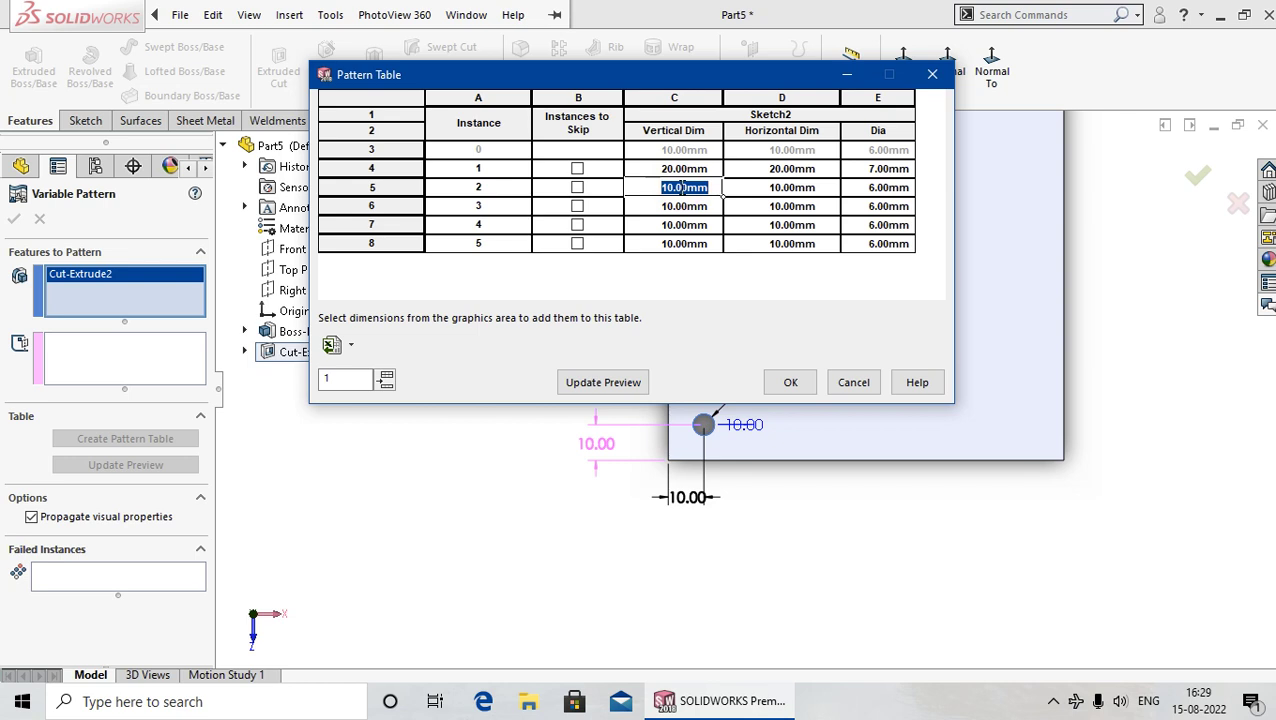
{"action": "type", "text": "30"}
{"action": "key", "text": "Return"}
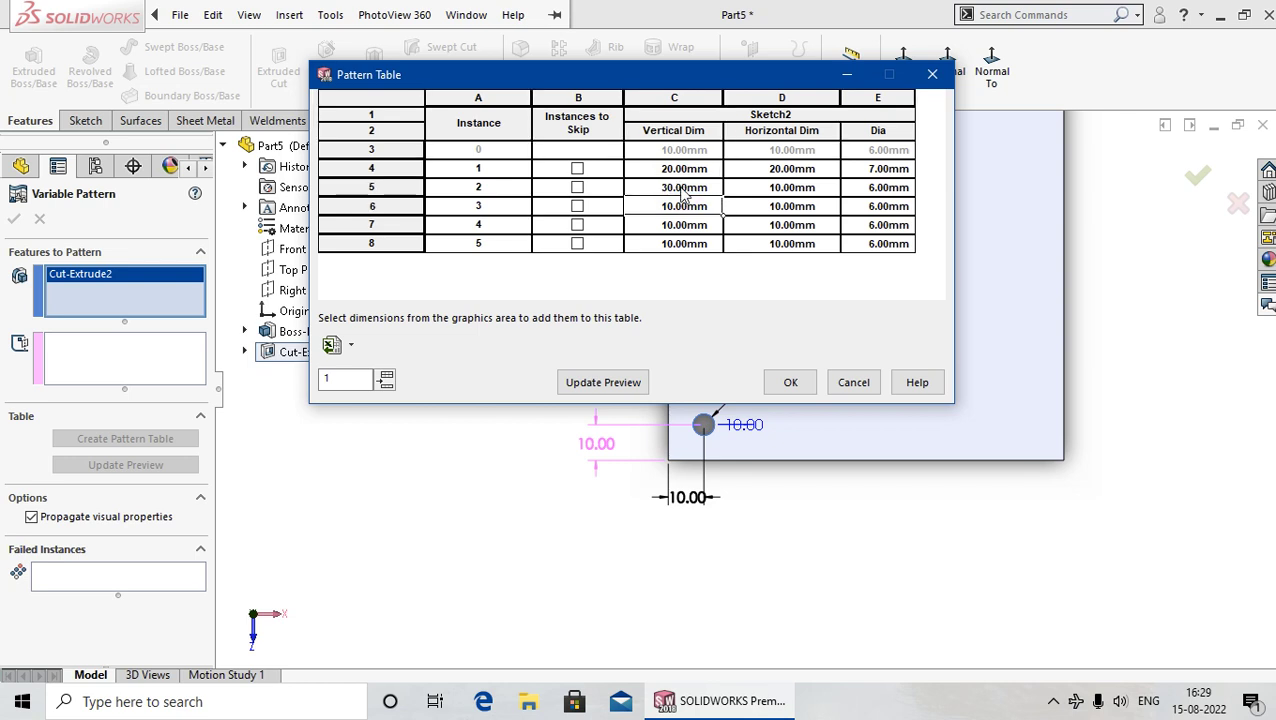
{"action": "double_click", "coordinate": [795, 190]}
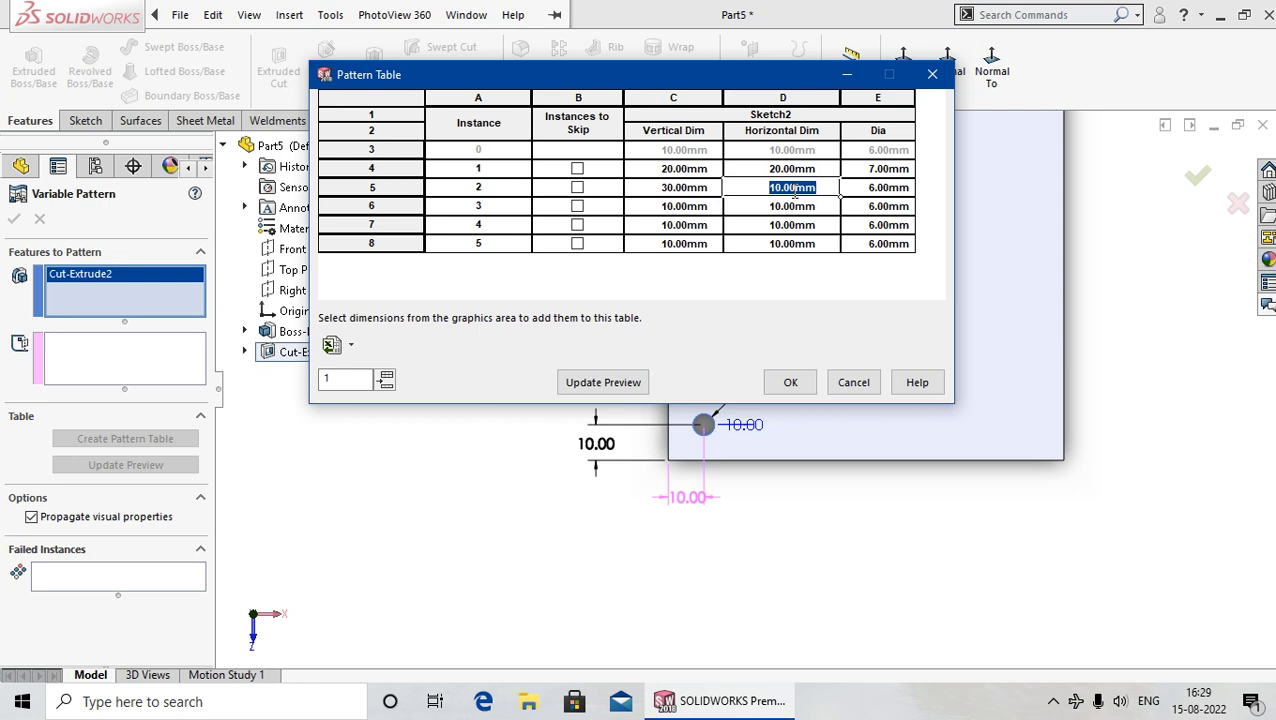
{"action": "type", "text": "30"}
{"action": "key", "text": "Return"}
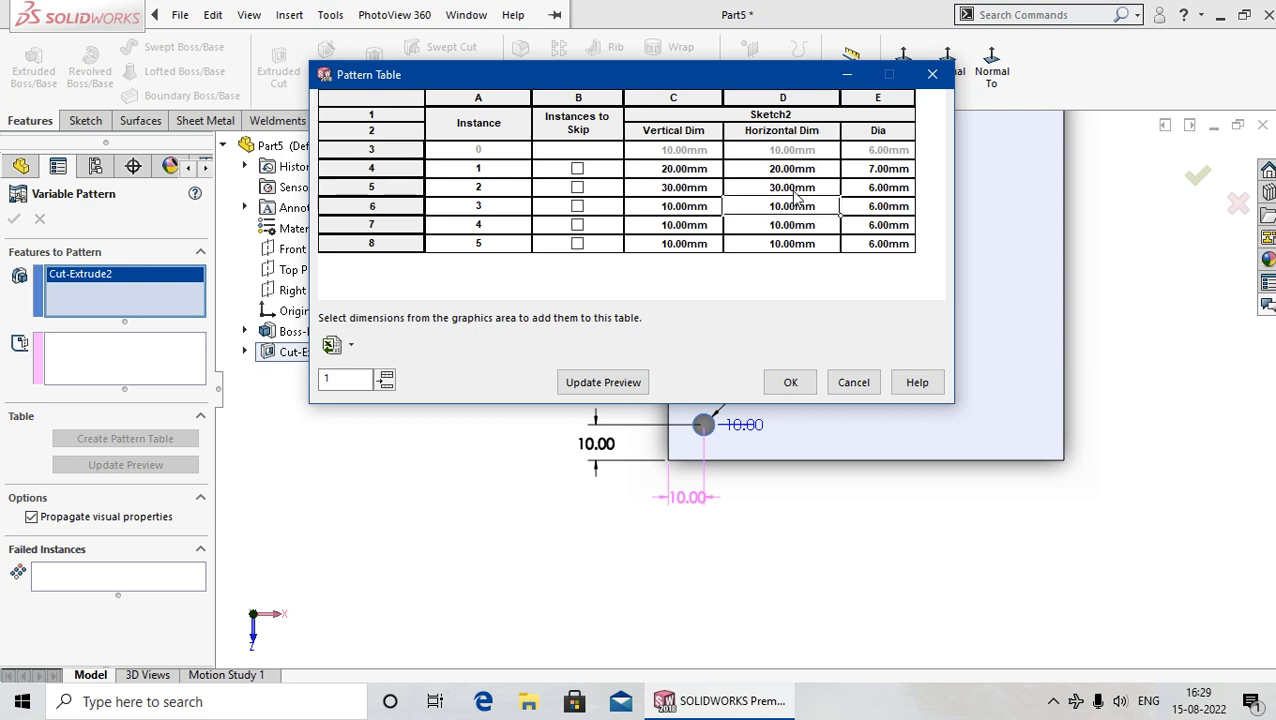
{"action": "double_click", "coordinate": [884, 189]}
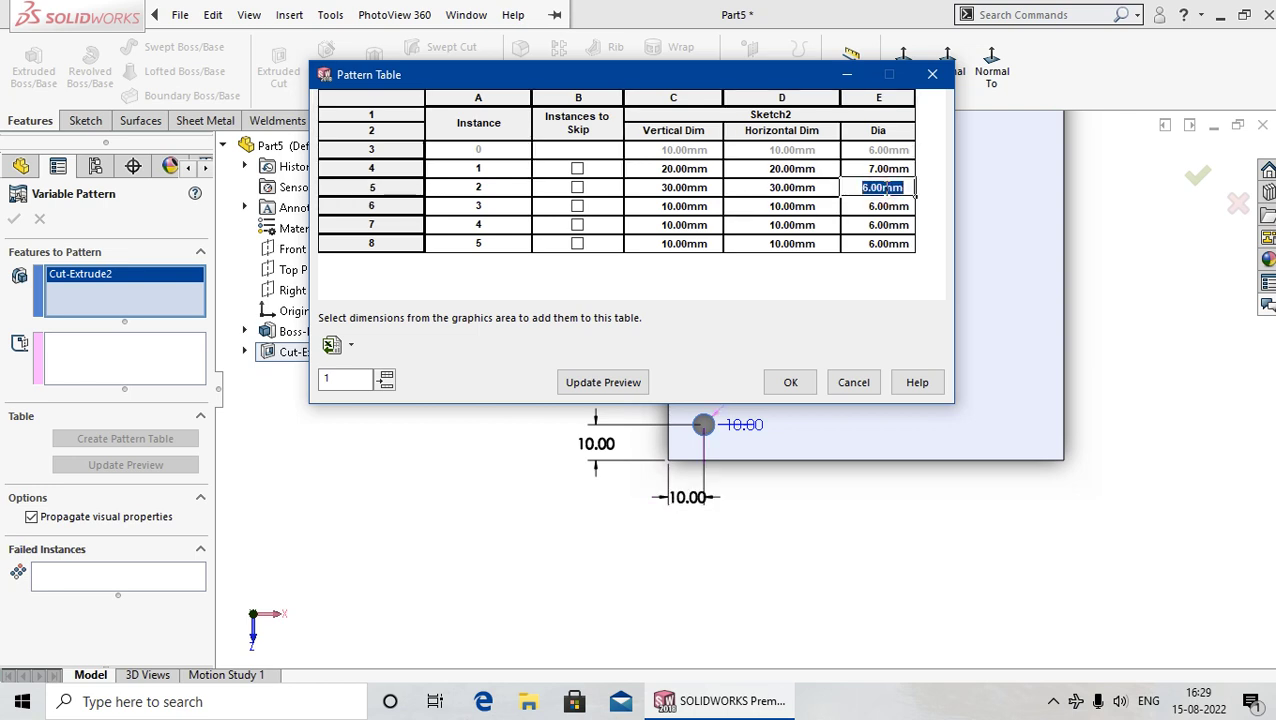
{"action": "type", "text": "8"}
{"action": "key", "text": "Return"}
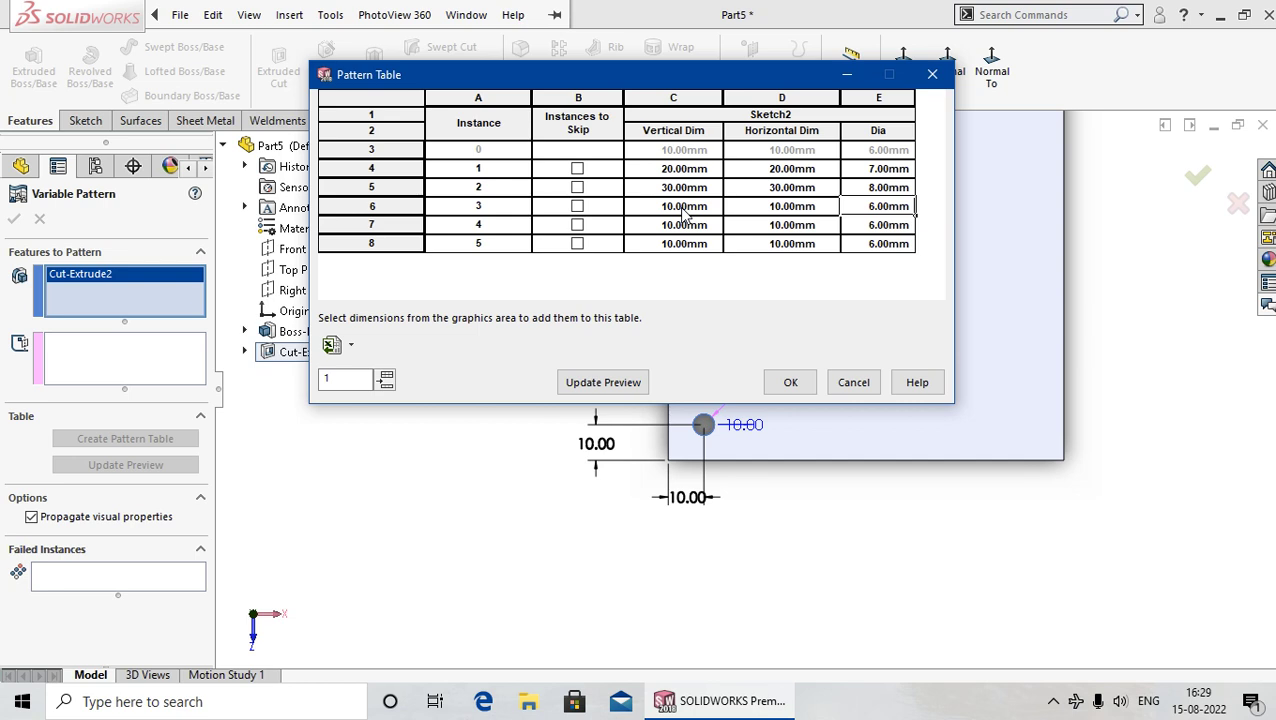
Give instance 3 a 40 mm vertical offset, 40 mm horizontal offset and 9 mm diameter
{"action": "double_click", "coordinate": [684, 208]}
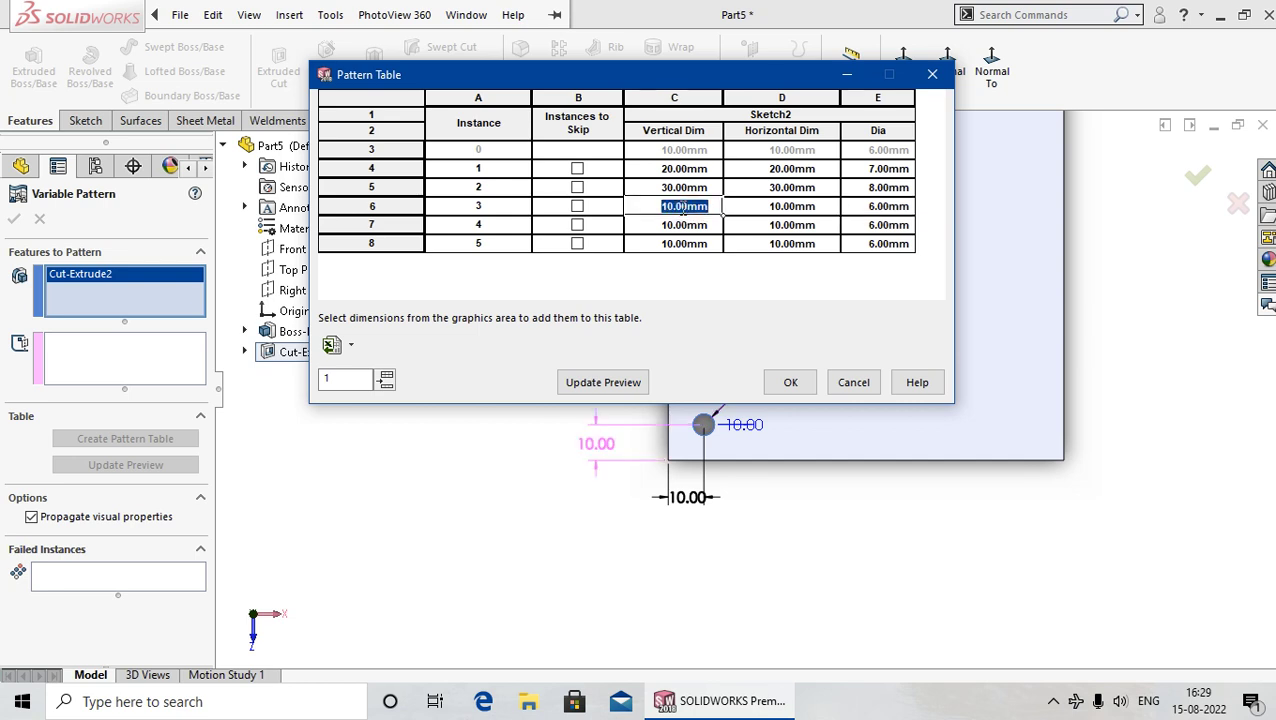
{"action": "type", "text": "40"}
{"action": "key", "text": "Return"}
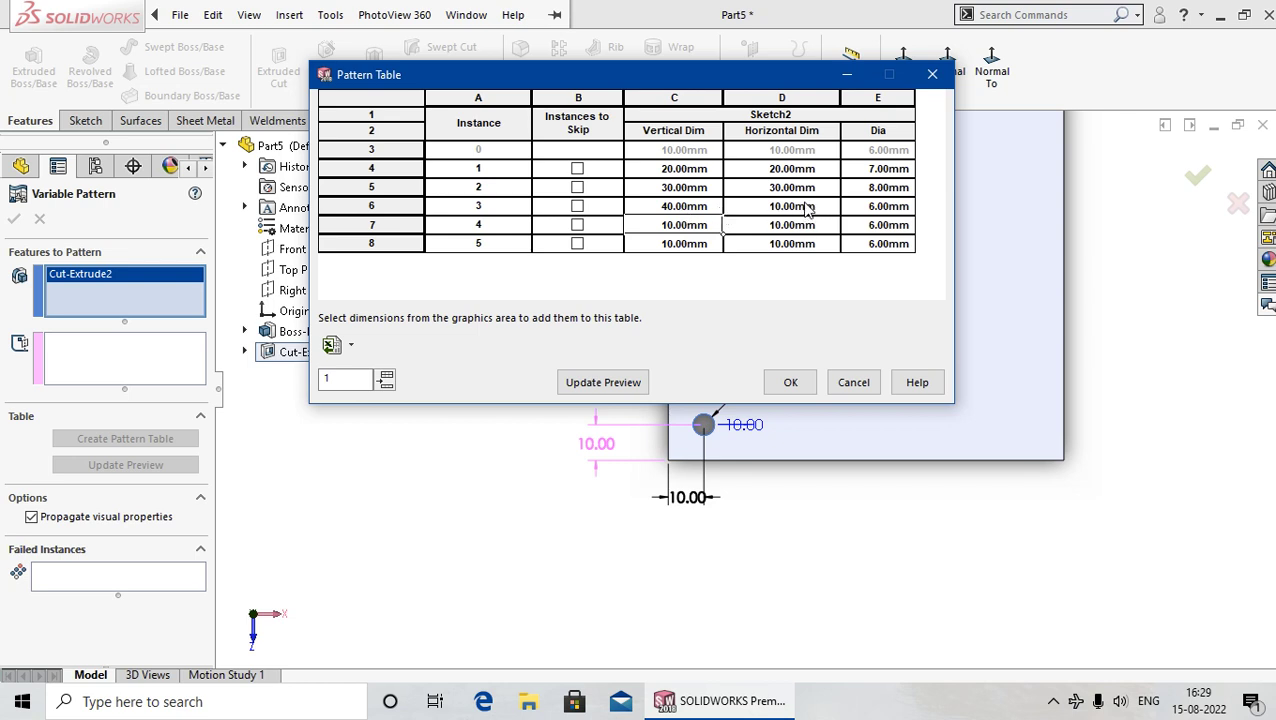
{"action": "double_click", "coordinate": [825, 206]}
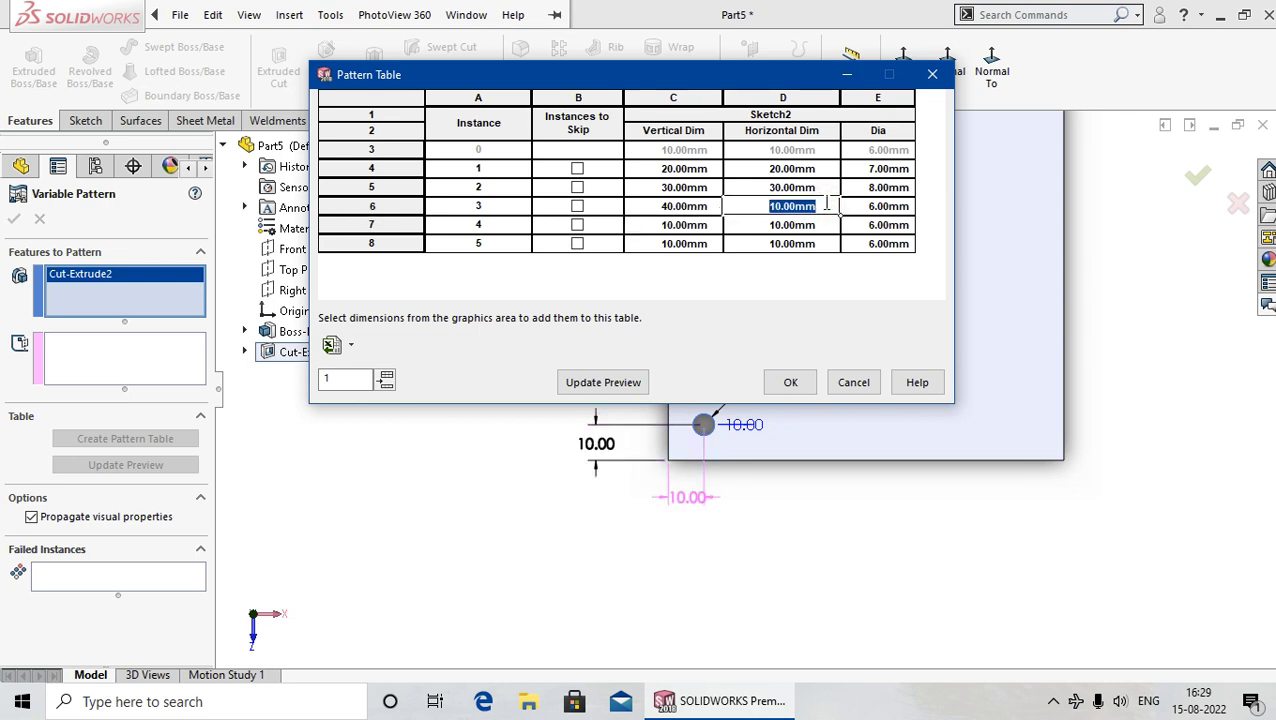
{"action": "type", "text": "40"}
{"action": "key", "text": "Return"}
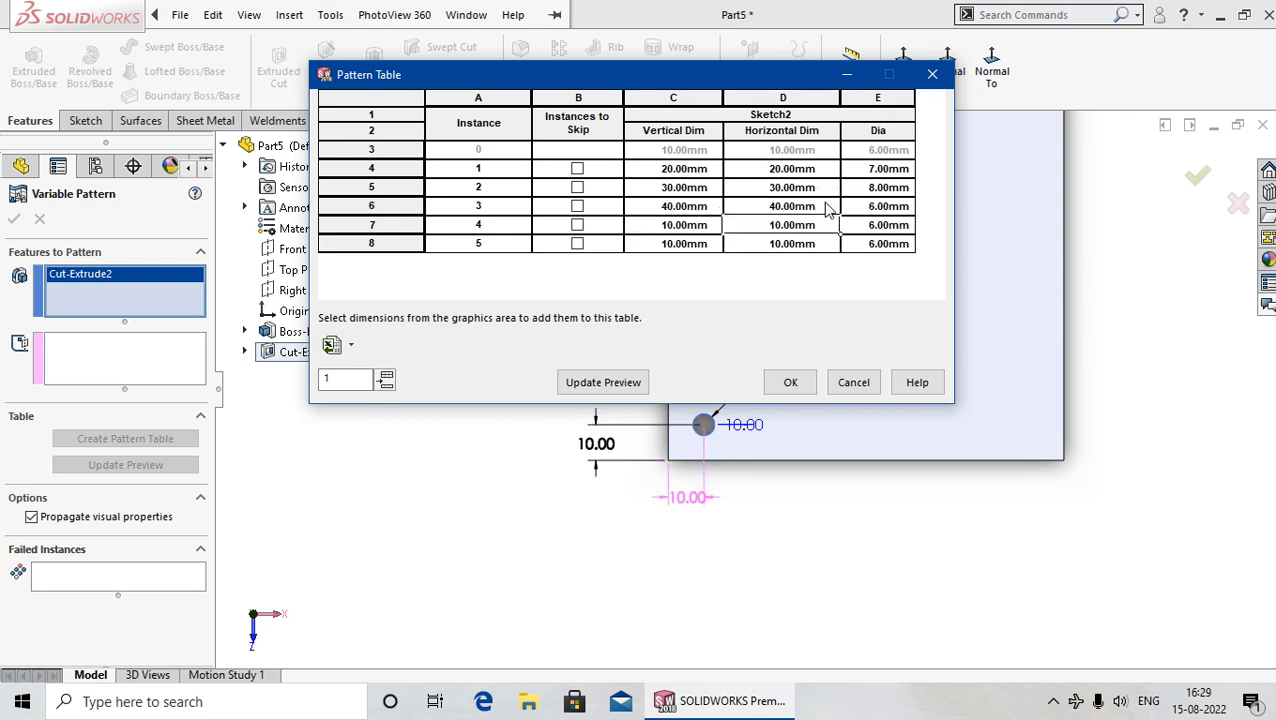
{"action": "left_click", "coordinate": [885, 207]}
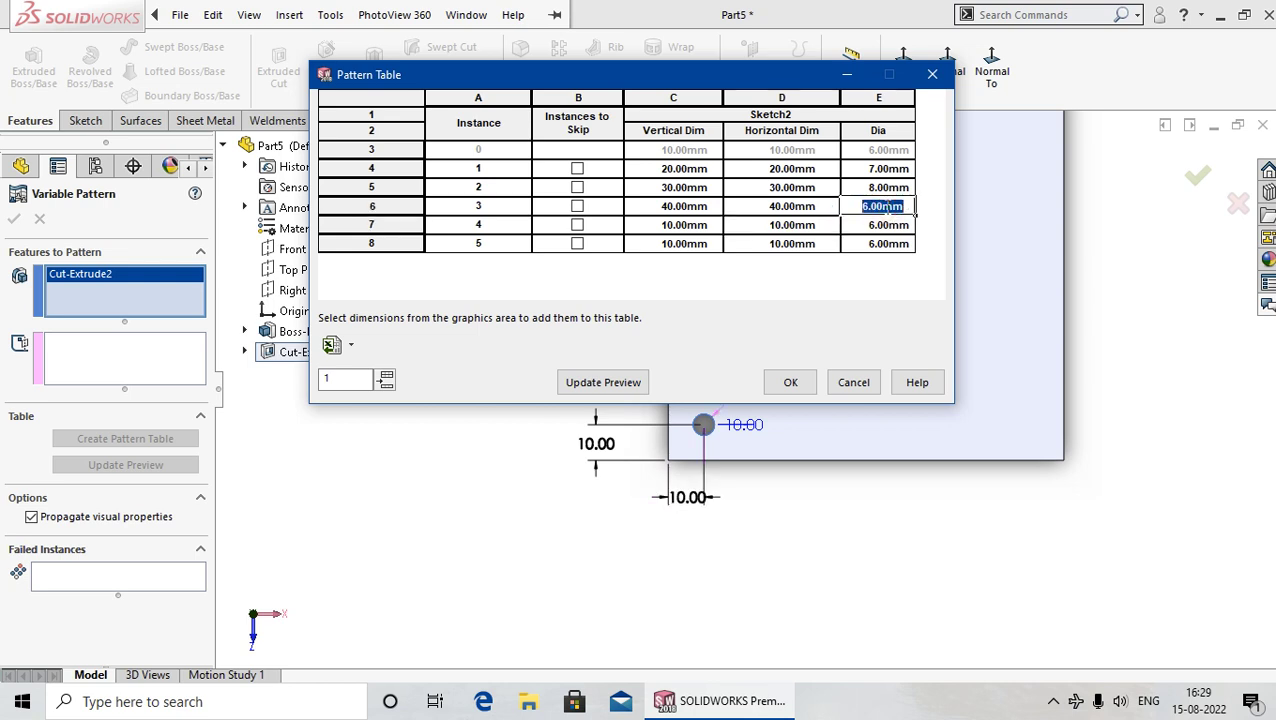
{"action": "type", "text": "9"}
{"action": "key", "text": "Return"}
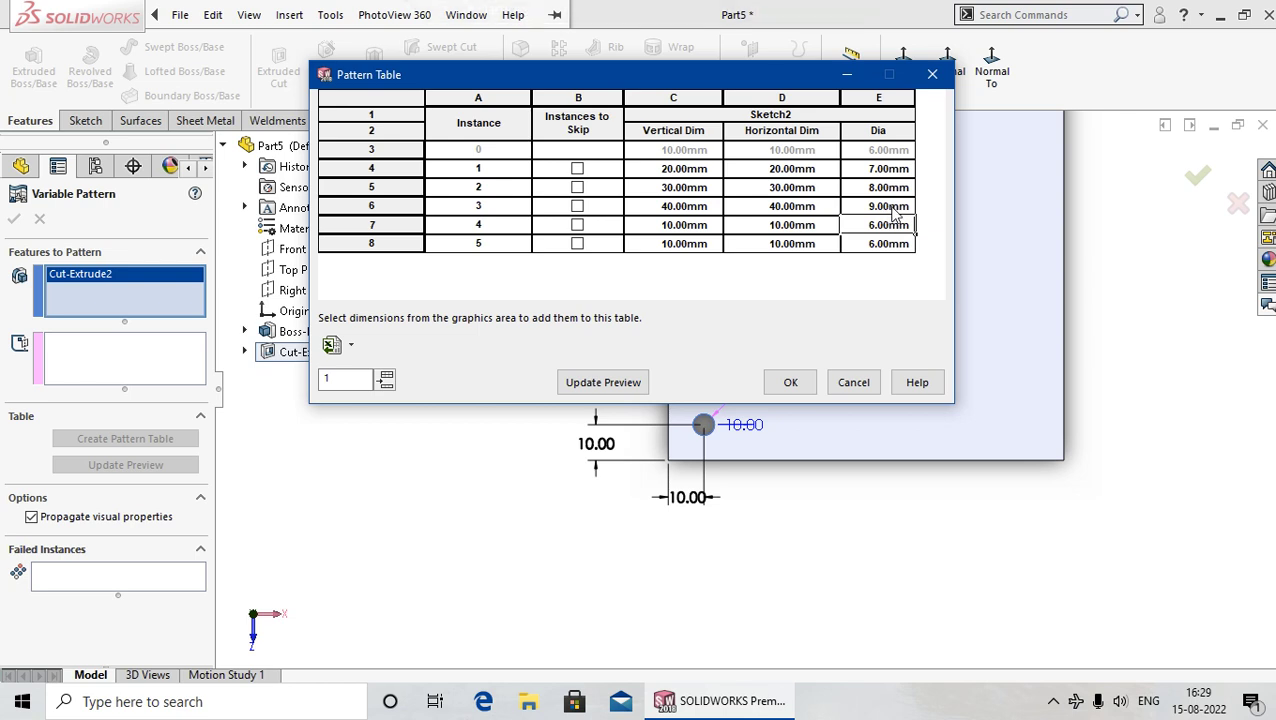
Give instance 4 a 50 mm vertical offset, 50 mm horizontal offset and 10 mm diameter
{"action": "double_click", "coordinate": [684, 225]}
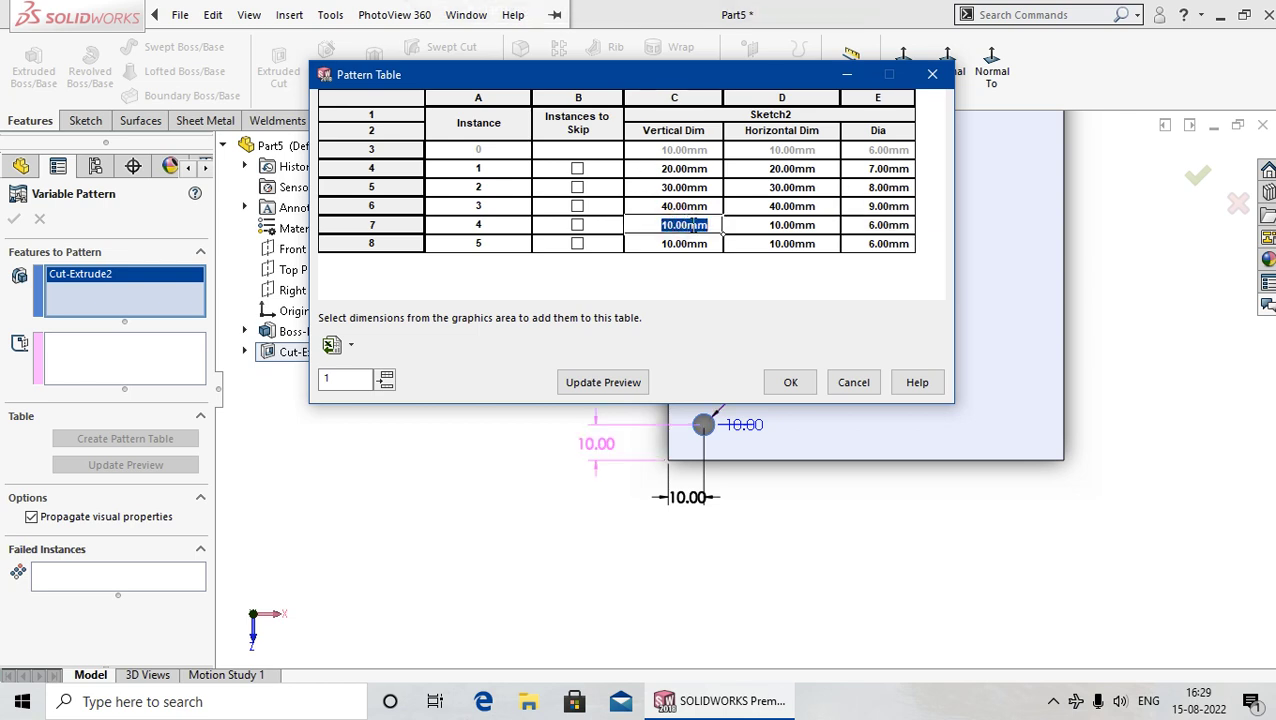
{"action": "type", "text": "50"}
{"action": "key", "text": "Return"}
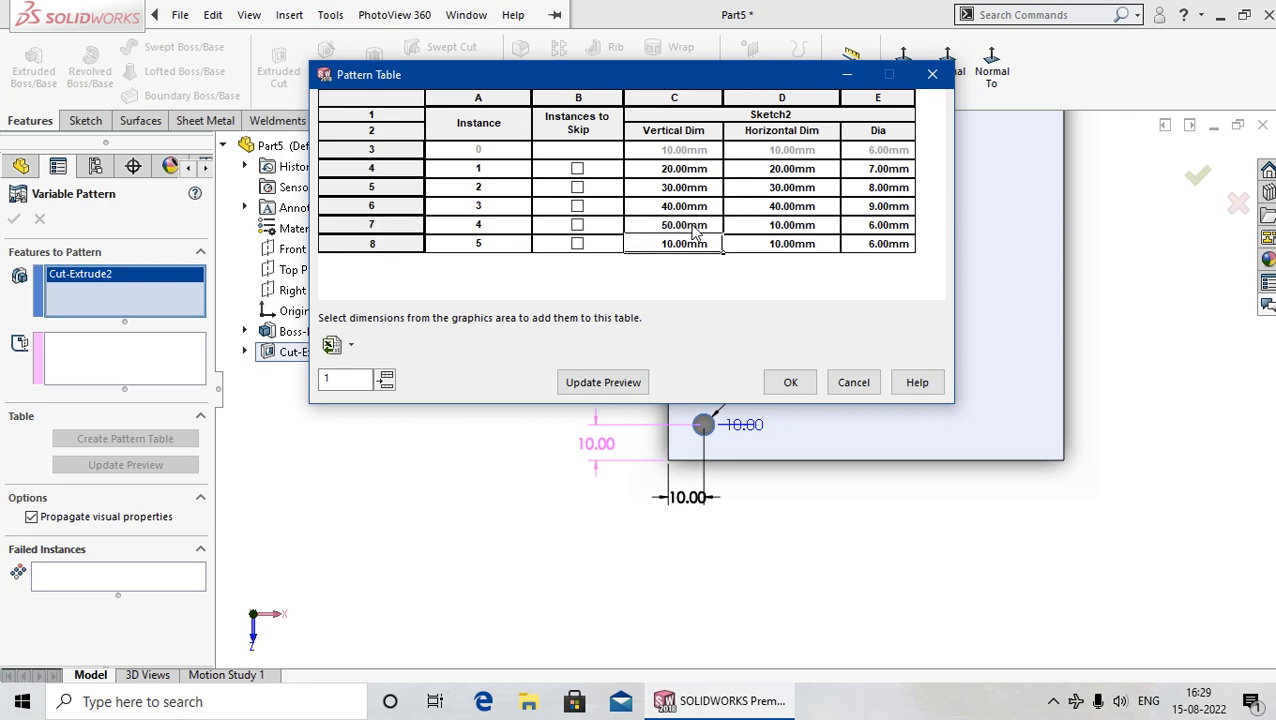
{"action": "double_click", "coordinate": [813, 226]}
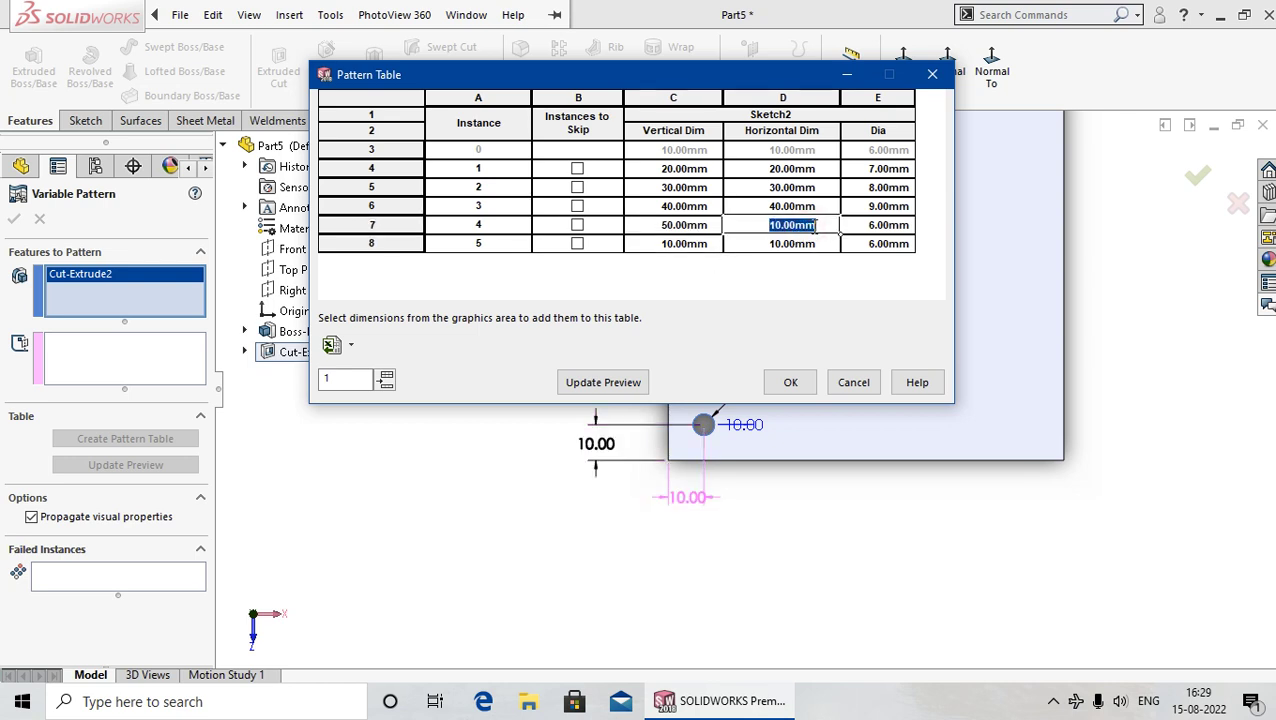
{"action": "type", "text": "50"}
{"action": "key", "text": "Return"}
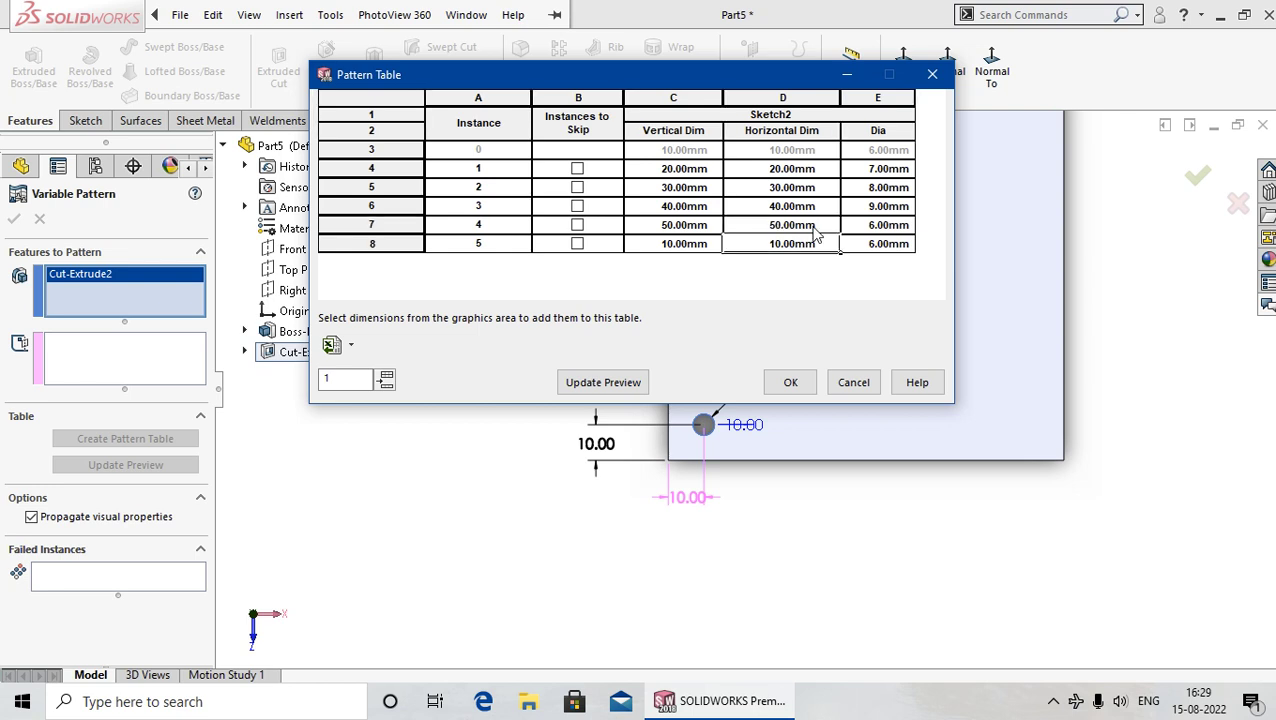
{"action": "double_click", "coordinate": [884, 226]}
{"action": "type", "text": "10"}
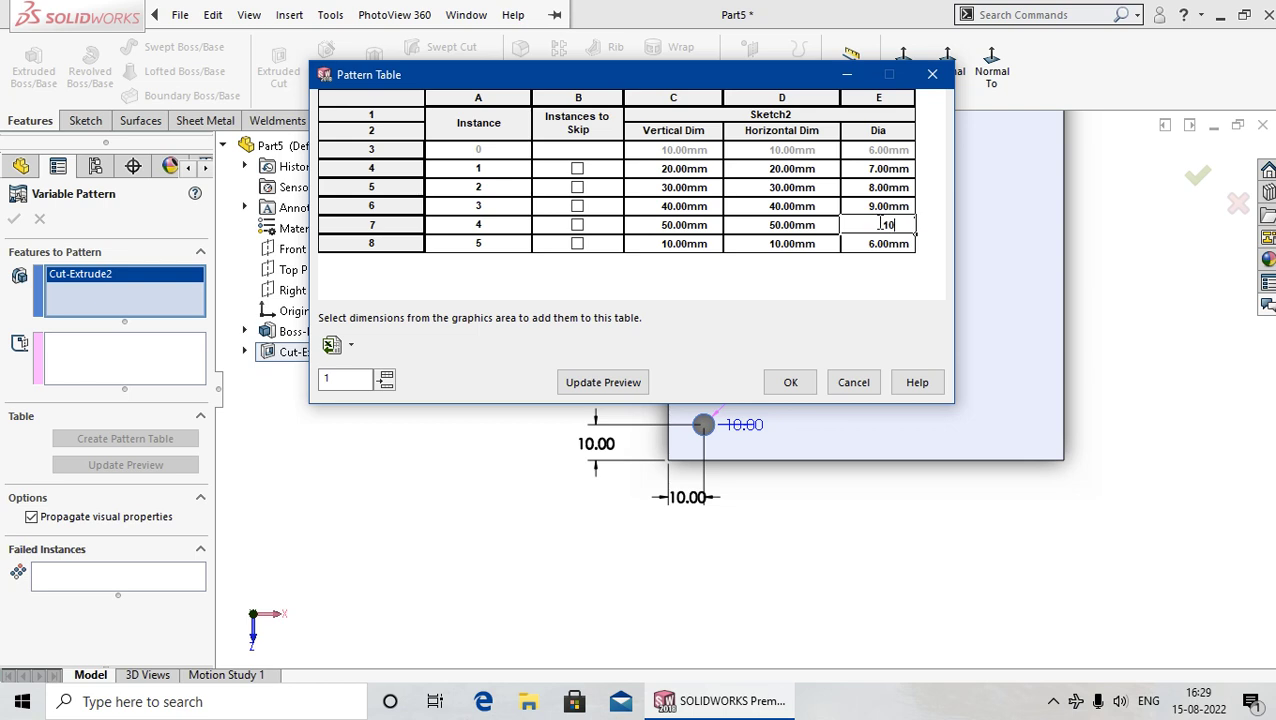
{"action": "key", "text": "Return"}
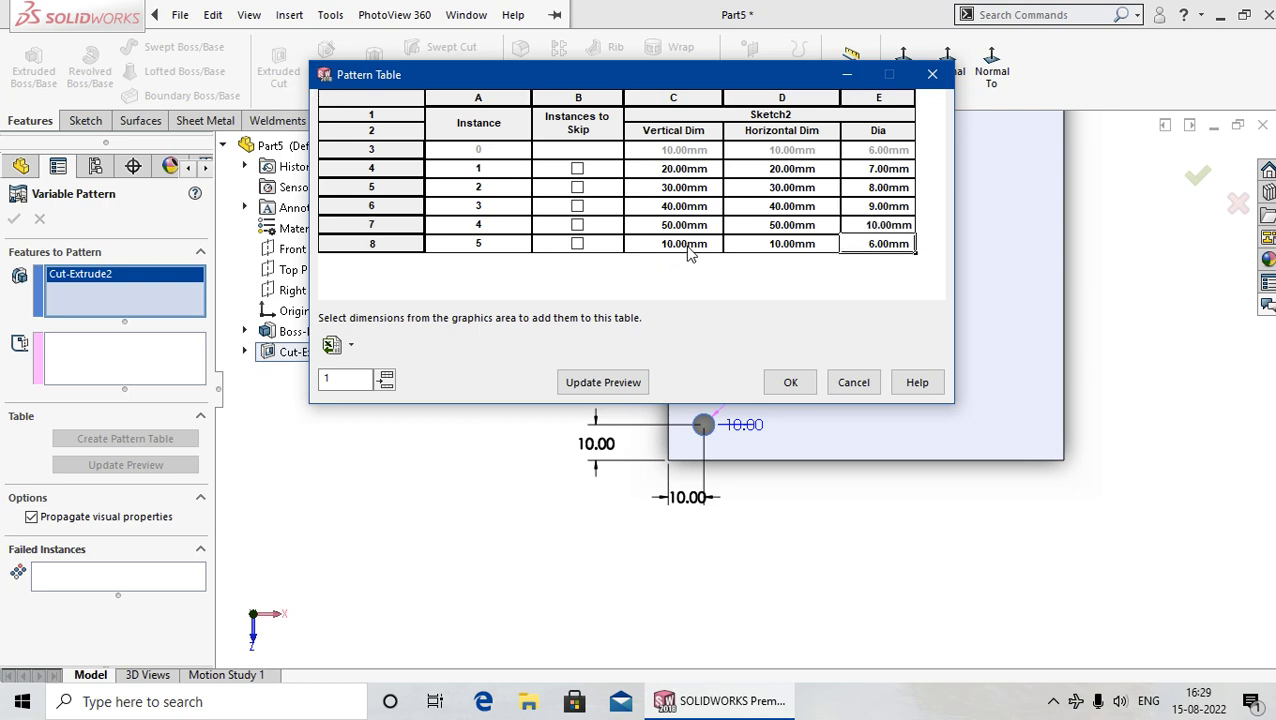
Give instance 5 a 60 mm vertical offset, 60 mm horizontal offset and 11 mm diameter
{"action": "double_click", "coordinate": [688, 245]}
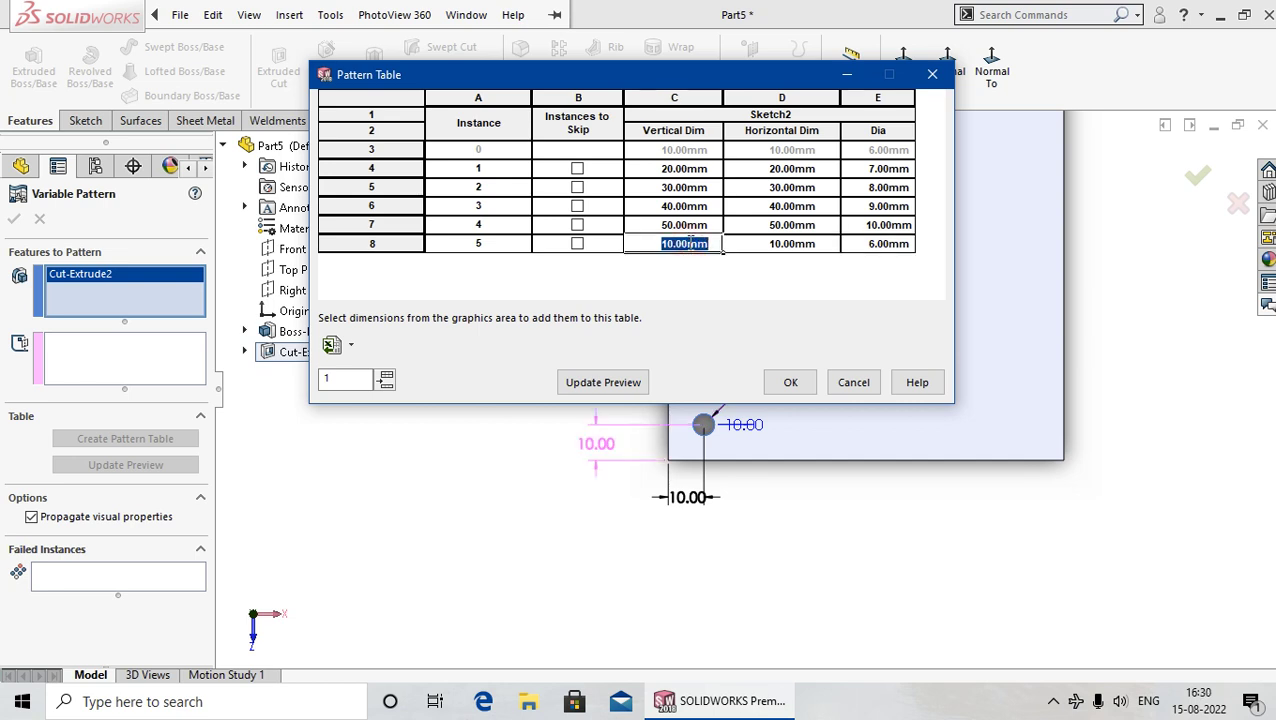
{"action": "type", "text": "60"}
{"action": "key", "text": "Return"}
{"action": "double_click", "coordinate": [810, 244]}
{"action": "type", "text": "60"}
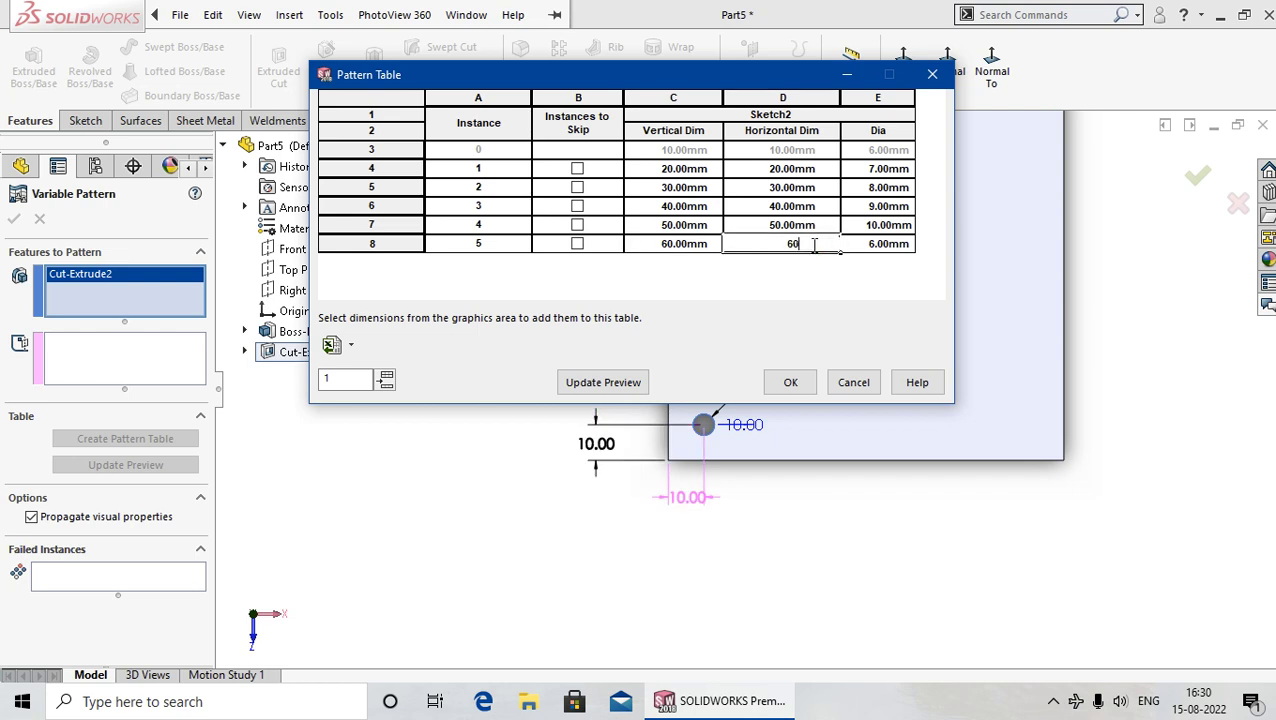
{"action": "key", "text": "Return"}
{"action": "double_click", "coordinate": [898, 247]}
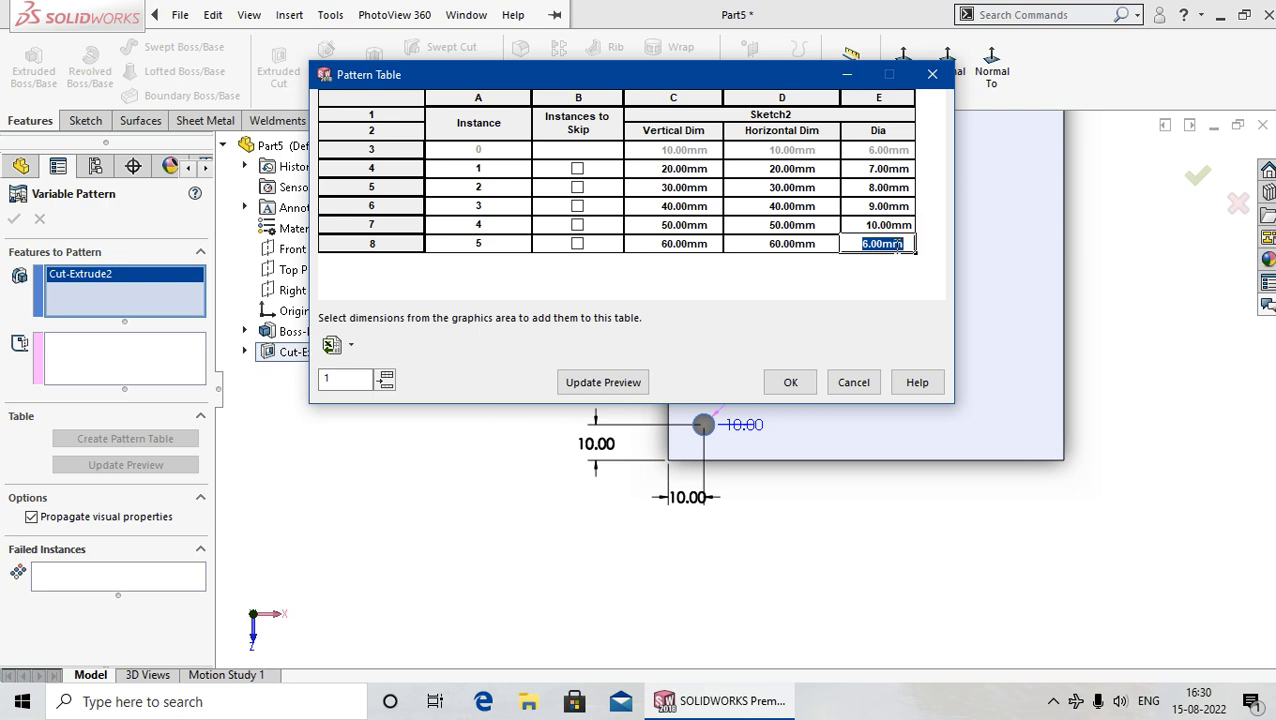
{"action": "type", "text": "11"}
{"action": "key", "text": "Return"}
Refresh the preview, check the diagonal holes, then accept the table and confirm VarPattern1
{"action": "left_click", "coordinate": [613, 389]}
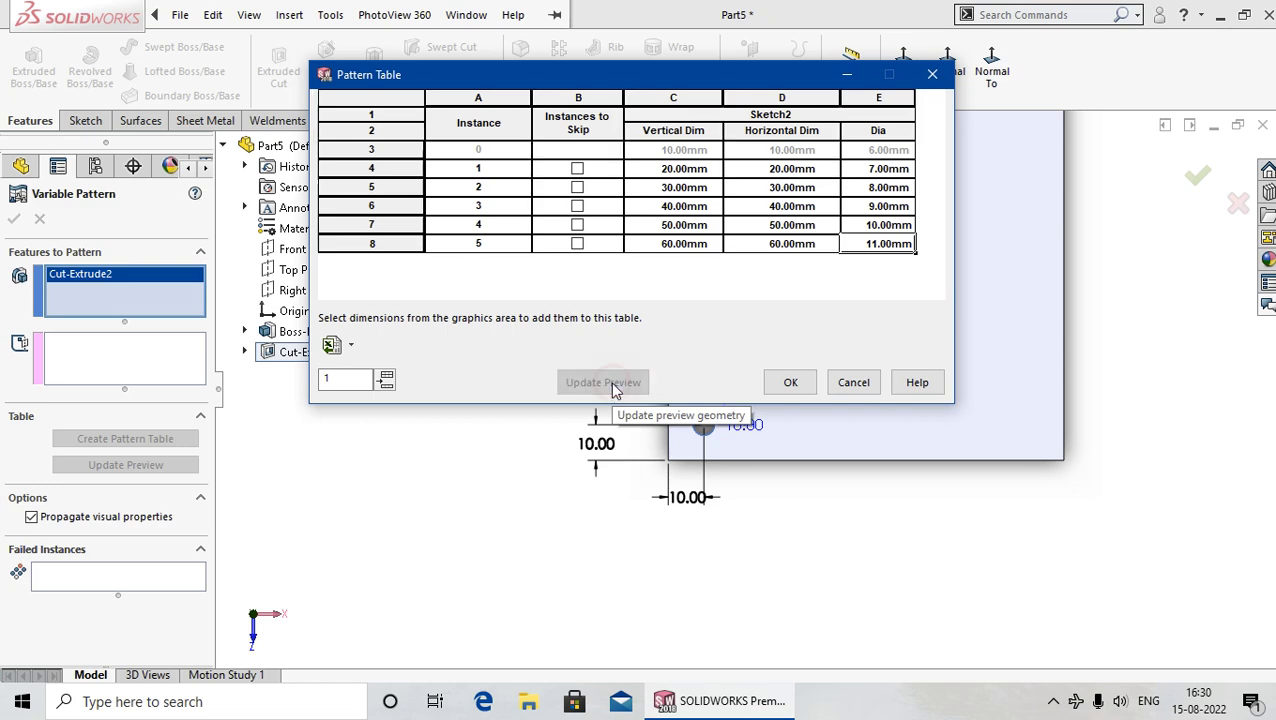
{"action": "left_click_drag", "start_coordinate": [709, 77], "coordinate": [423, 35]}
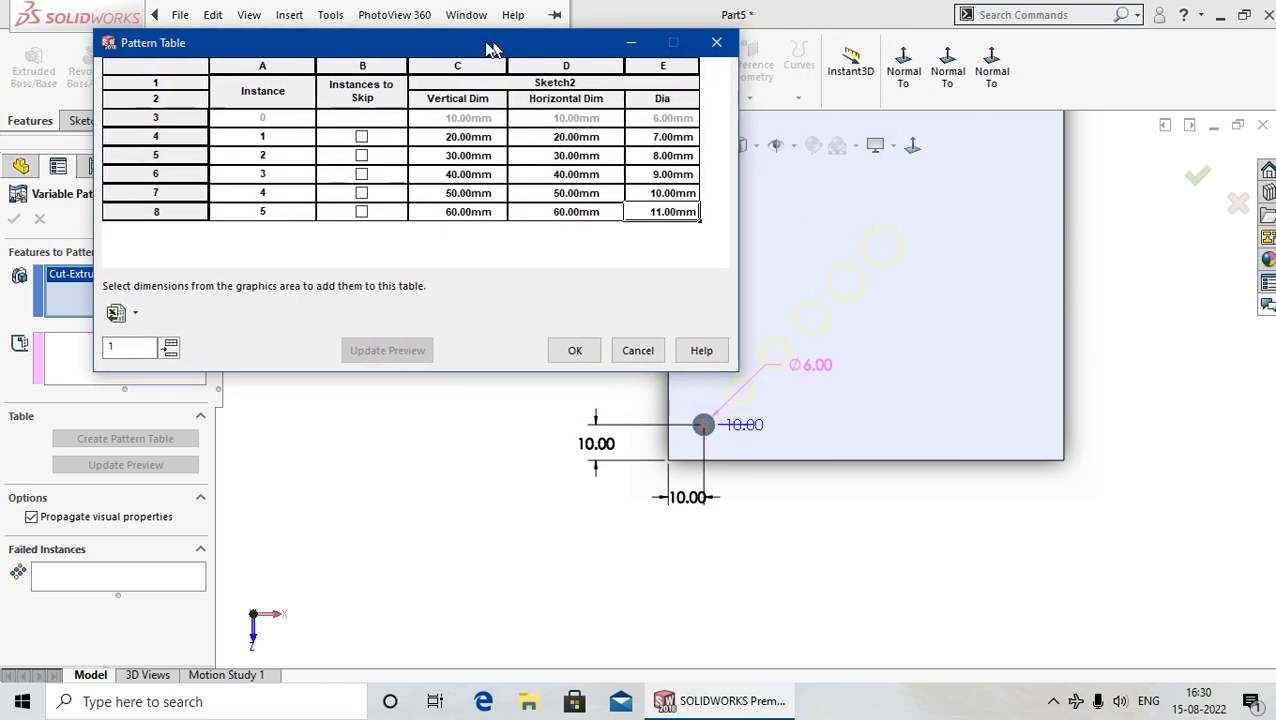
{"action": "scroll", "coordinate": [843, 254], "scroll_direction": "down", "scroll_amount": 1}
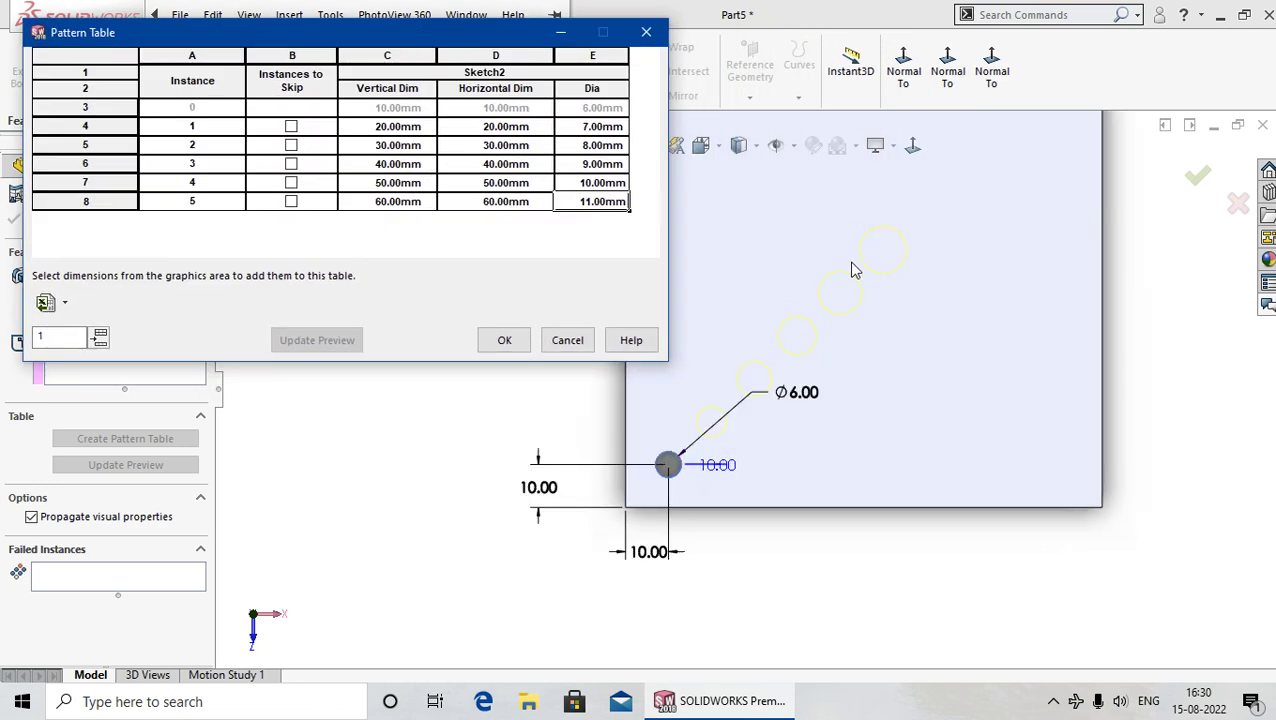
{"action": "scroll", "coordinate": [851, 265], "scroll_direction": "down", "scroll_amount": 1}
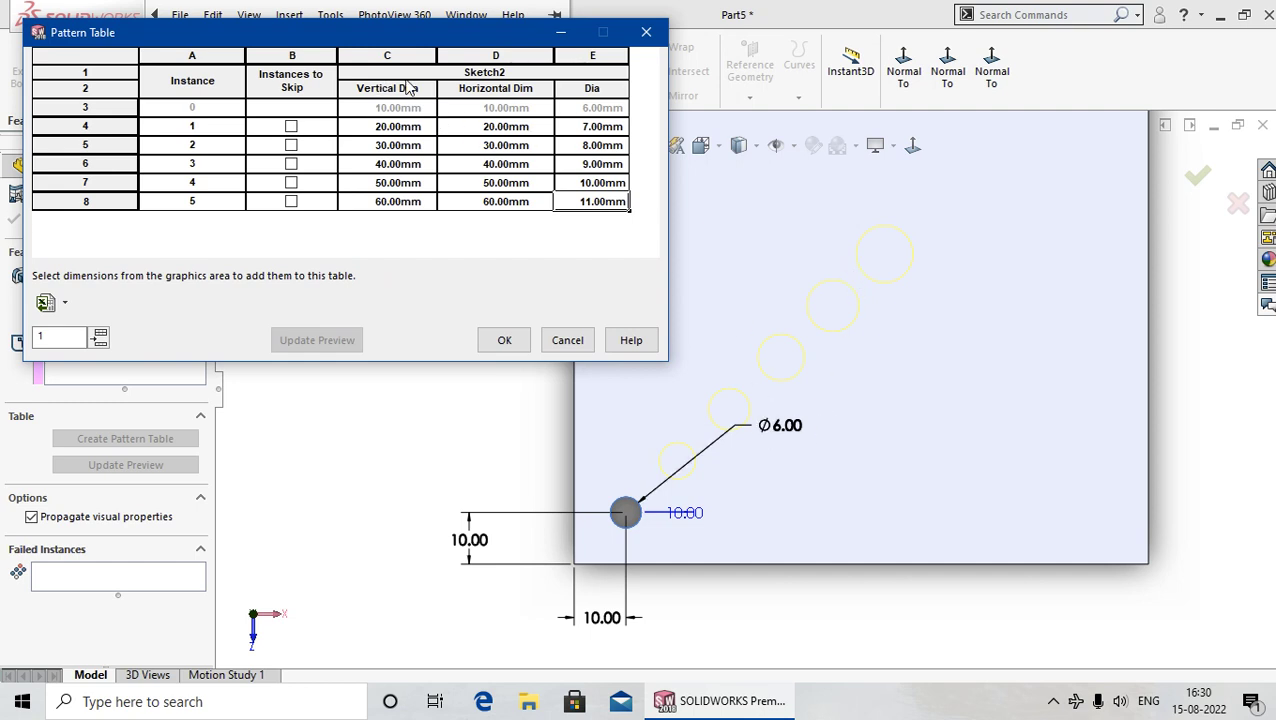
{"action": "left_click_drag", "start_coordinate": [346, 34], "coordinate": [555, 50]}
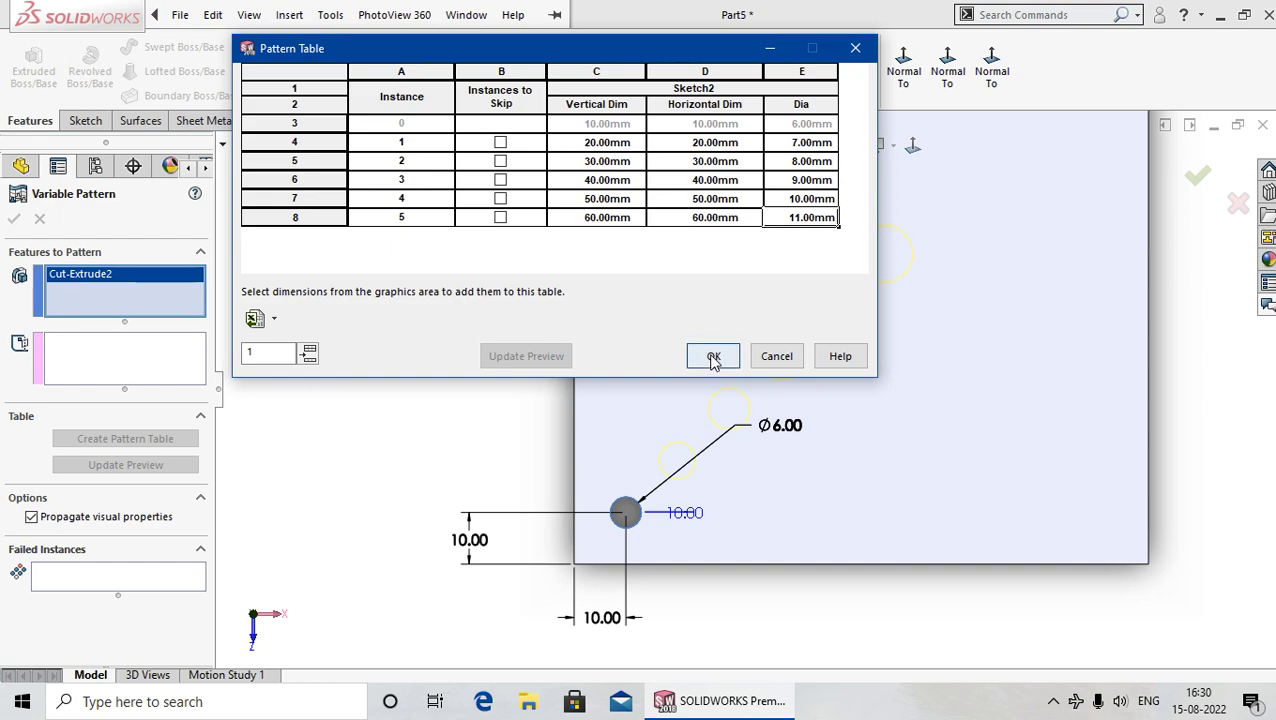
{"action": "left_click", "coordinate": [713, 357]}
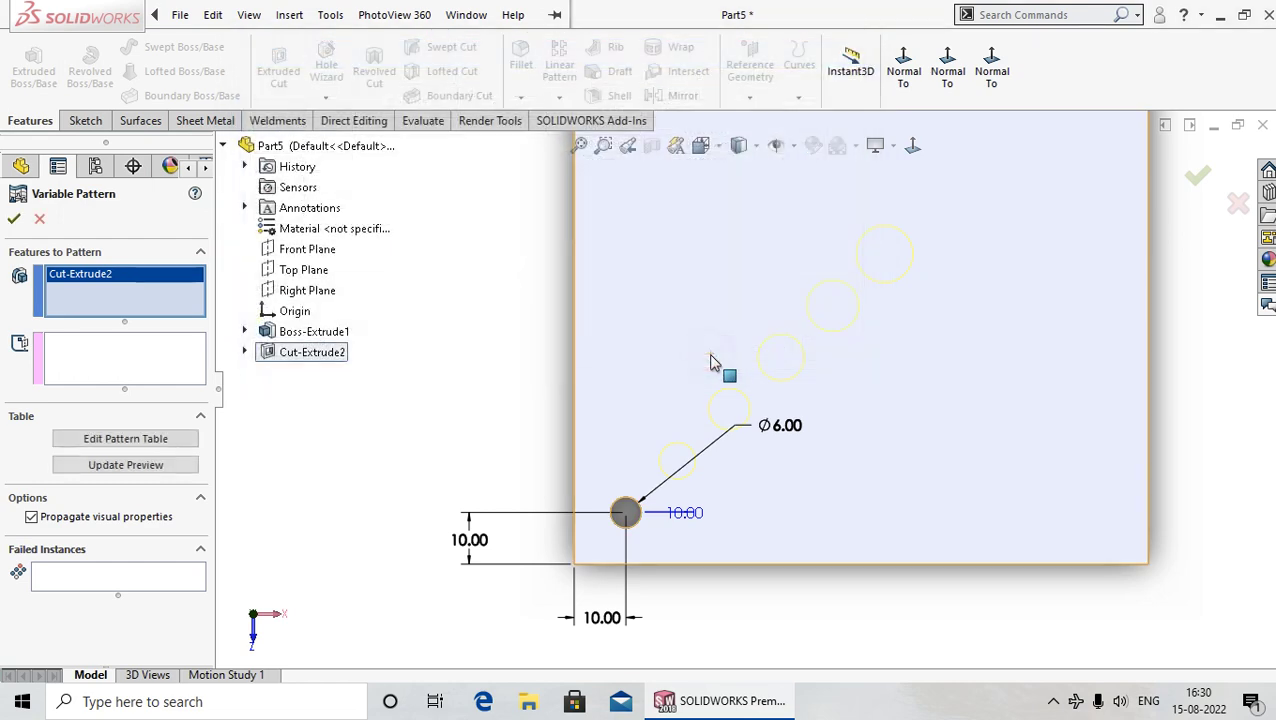
{"action": "left_click", "coordinate": [12, 221]}
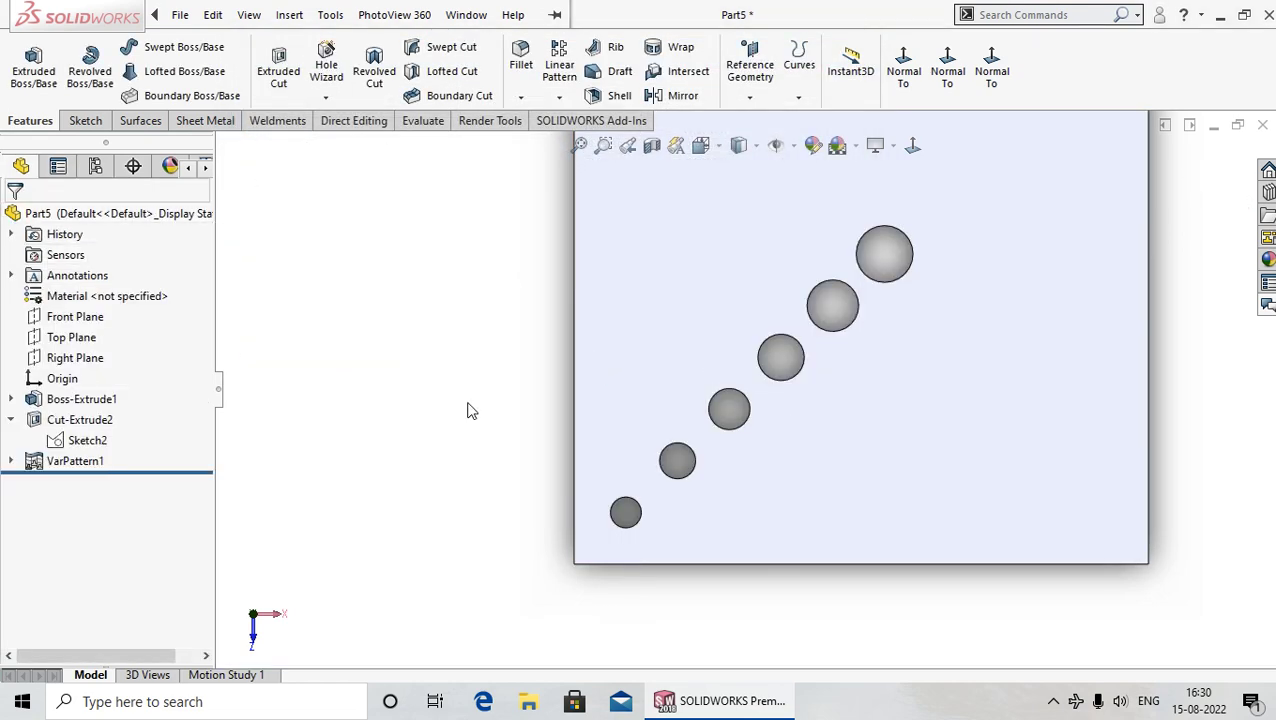
{"action": "scroll", "coordinate": [846, 521], "scroll_direction": "up", "scroll_amount": 2}
{"action": "scroll", "coordinate": [874, 370], "scroll_direction": "up", "scroll_amount": 2}
{"action": "scroll", "coordinate": [832, 359], "scroll_direction": "down", "scroll_amount": 2}
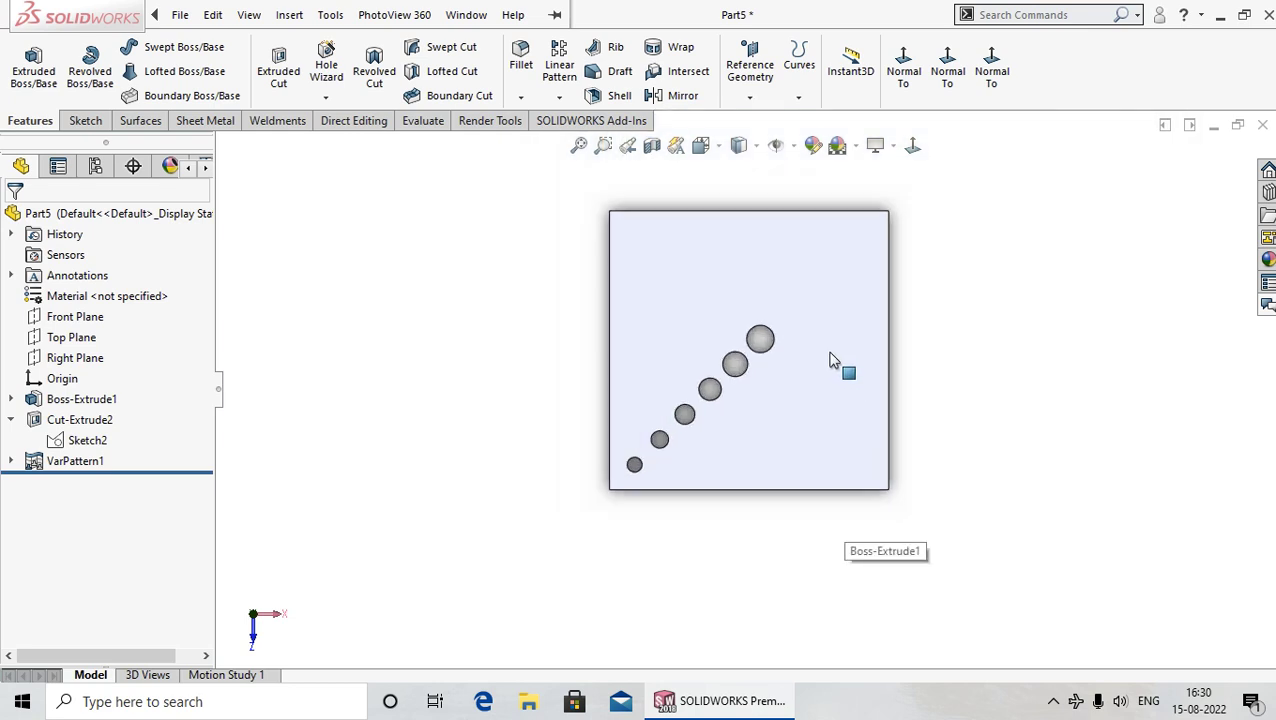
{"action": "scroll", "coordinate": [700, 375], "scroll_direction": "down", "scroll_amount": 2}
{"action": "scroll", "coordinate": [750, 395], "scroll_direction": "down", "scroll_amount": 3}
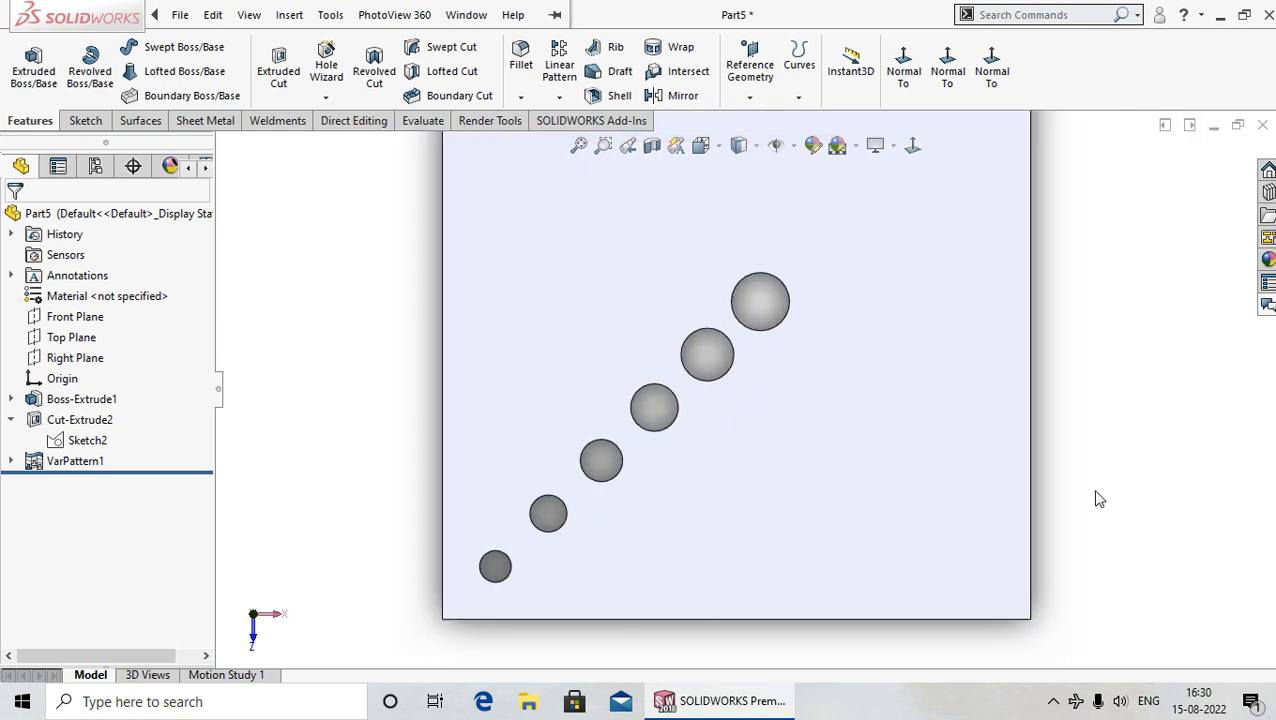
{"action": "key", "text": "z"}
{"action": "key", "text": "z"}
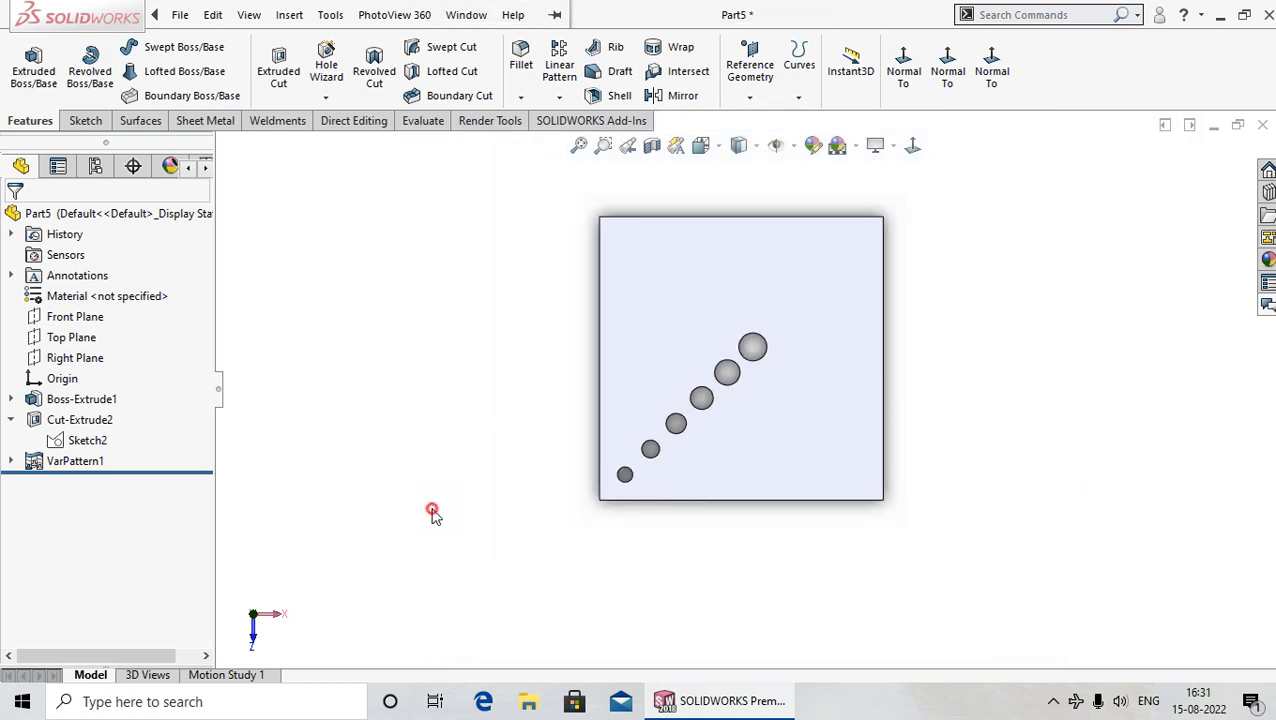
Edit VarPattern1 and open its Pattern Table, briefly showing the Excel import/export options
{"action": "right_click", "coordinate": [85, 463]}
{"action": "left_click", "coordinate": [103, 298]}
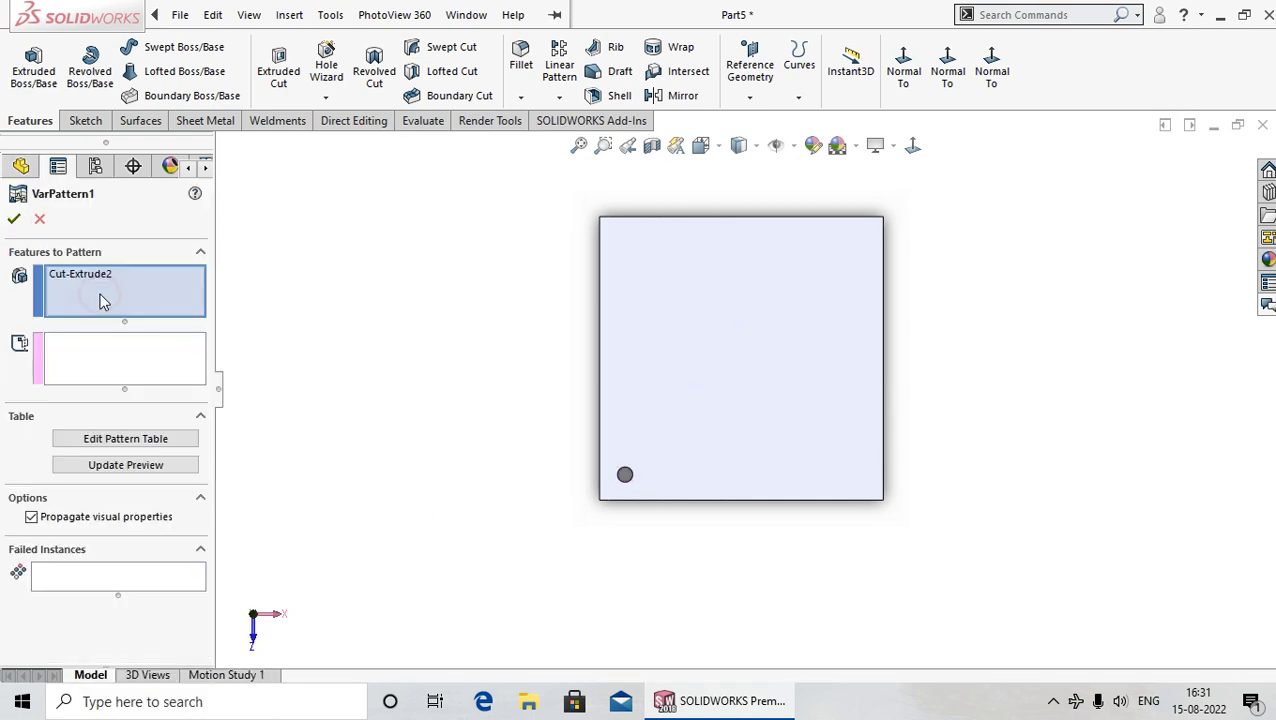
{"action": "left_click", "coordinate": [137, 448]}
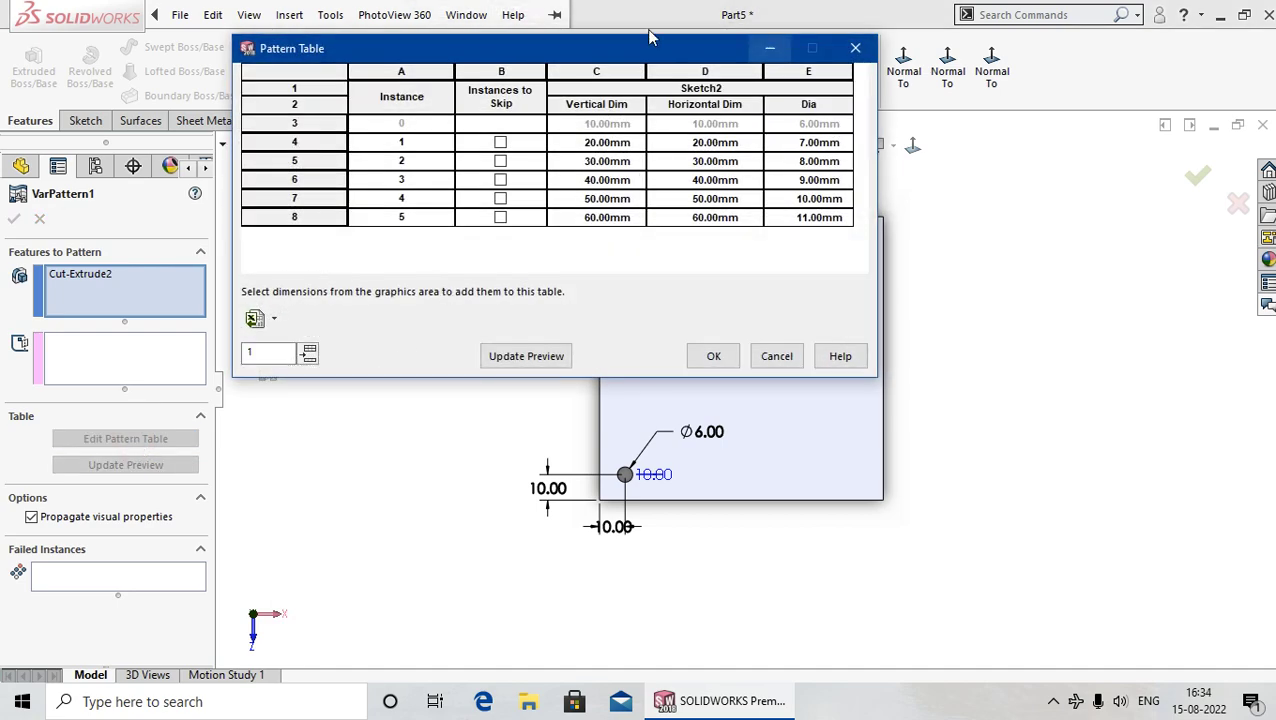
{"action": "left_click", "coordinate": [276, 318]}
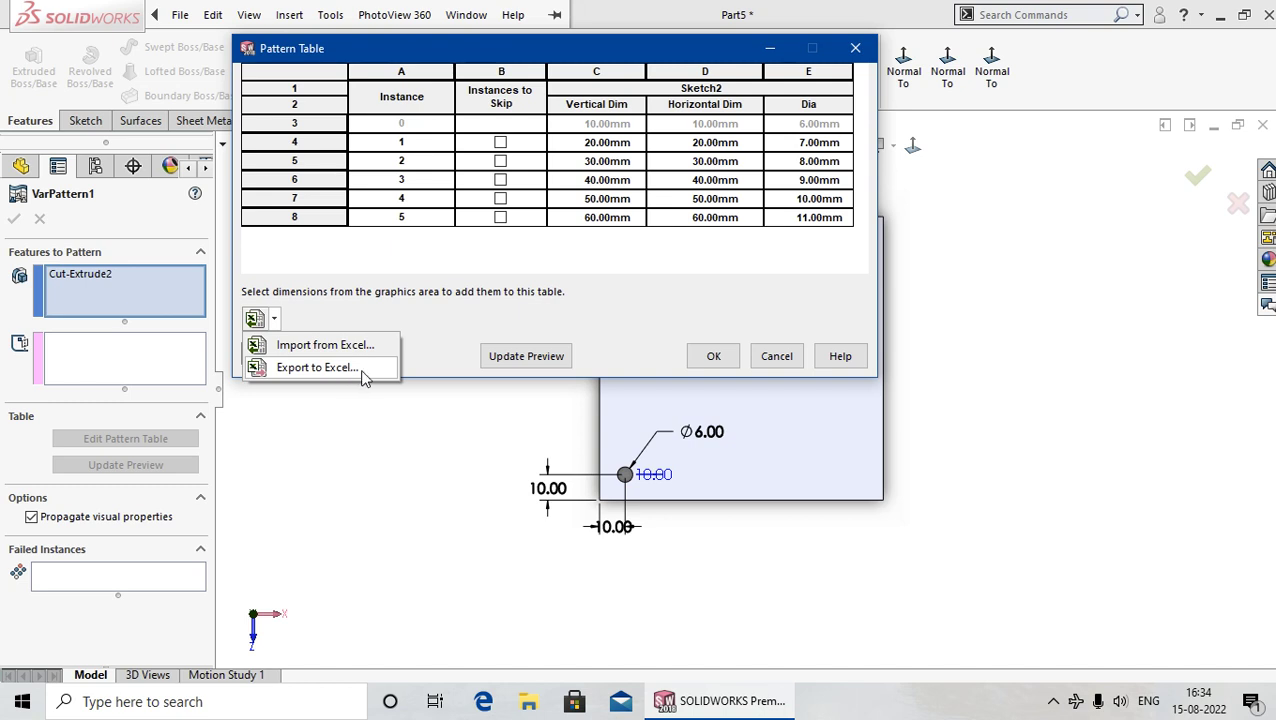
{"action": "left_click", "coordinate": [426, 326]}
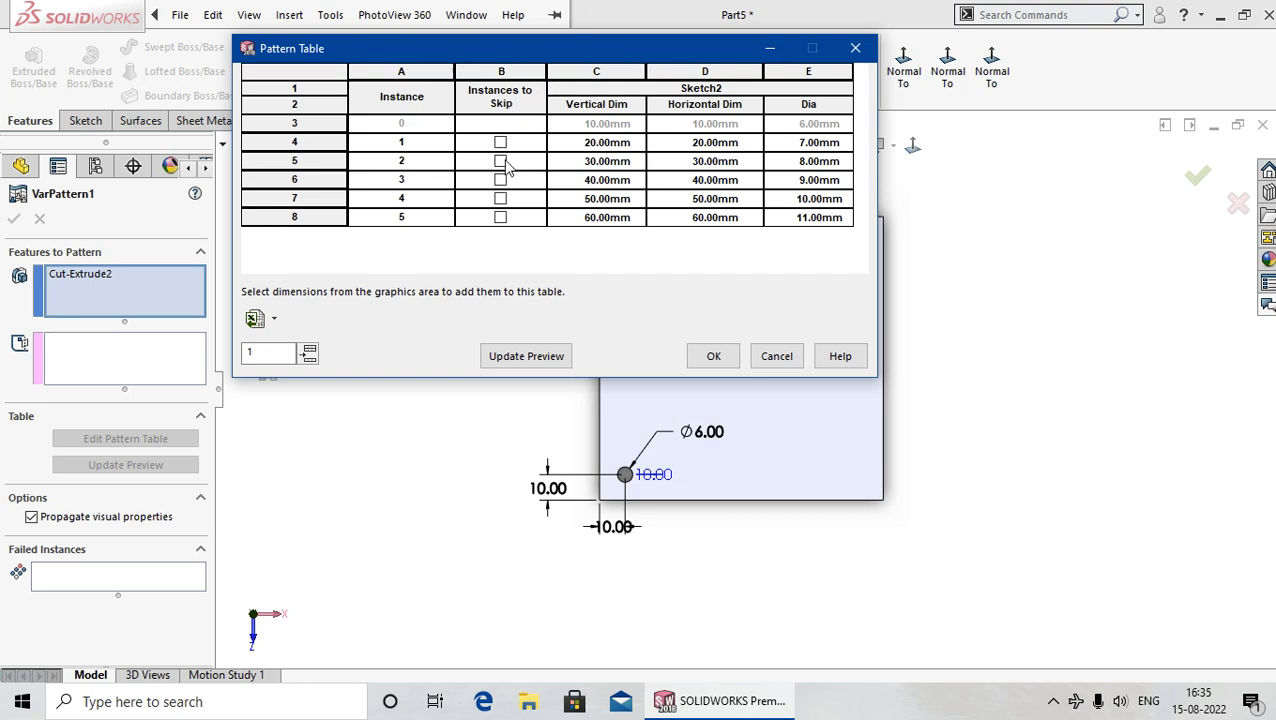
Mark instances 2 and 4 as skipped, preview, and confirm the edited VarPattern1
{"action": "left_click", "coordinate": [501, 163]}
{"action": "left_click", "coordinate": [501, 162]}
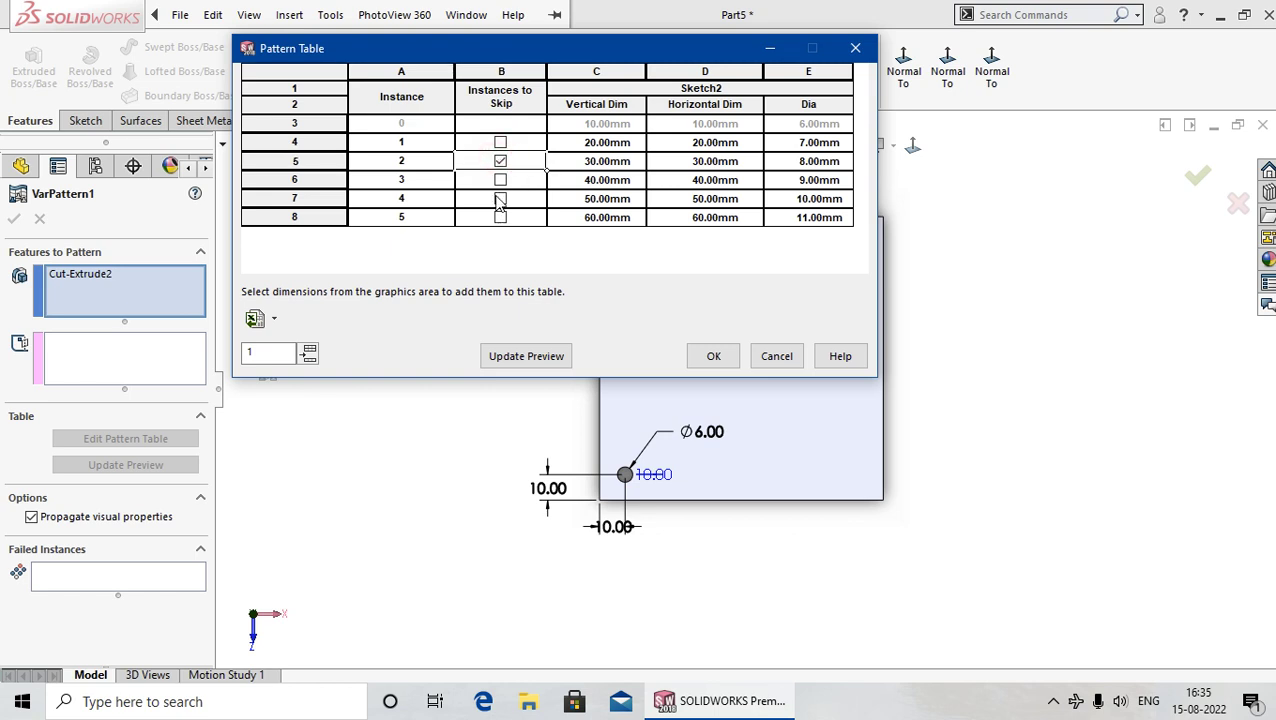
{"action": "left_click", "coordinate": [500, 199]}
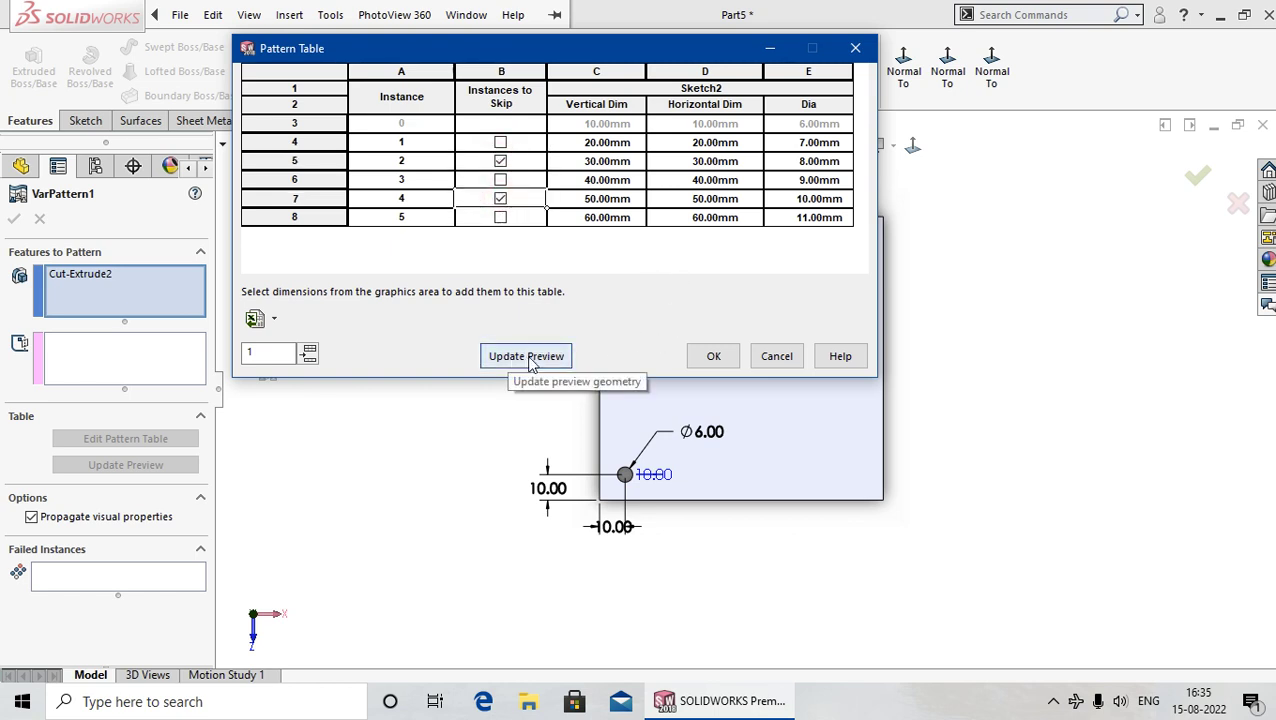
{"action": "left_click", "coordinate": [528, 358]}
{"action": "left_click", "coordinate": [713, 358]}
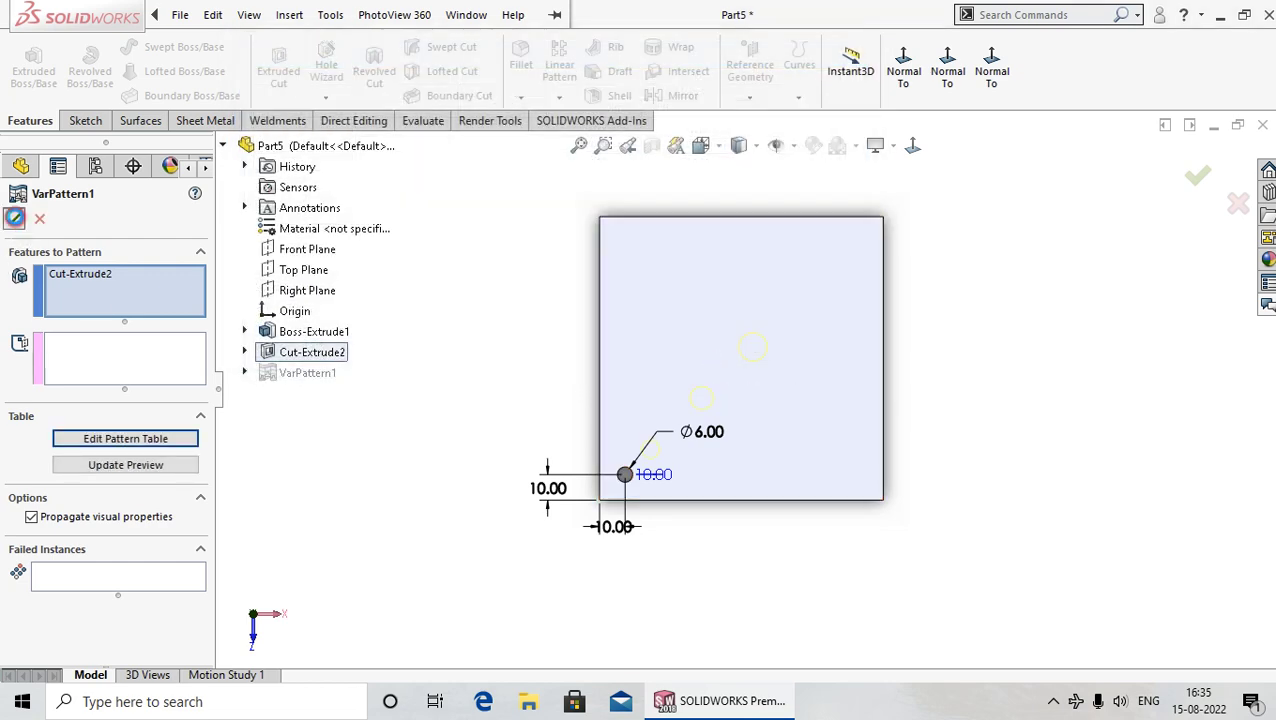
{"action": "left_click", "coordinate": [1198, 176]}
{"action": "left_click", "coordinate": [544, 421]}
{"action": "scroll", "coordinate": [752, 407], "scroll_direction": "down", "scroll_amount": 1}
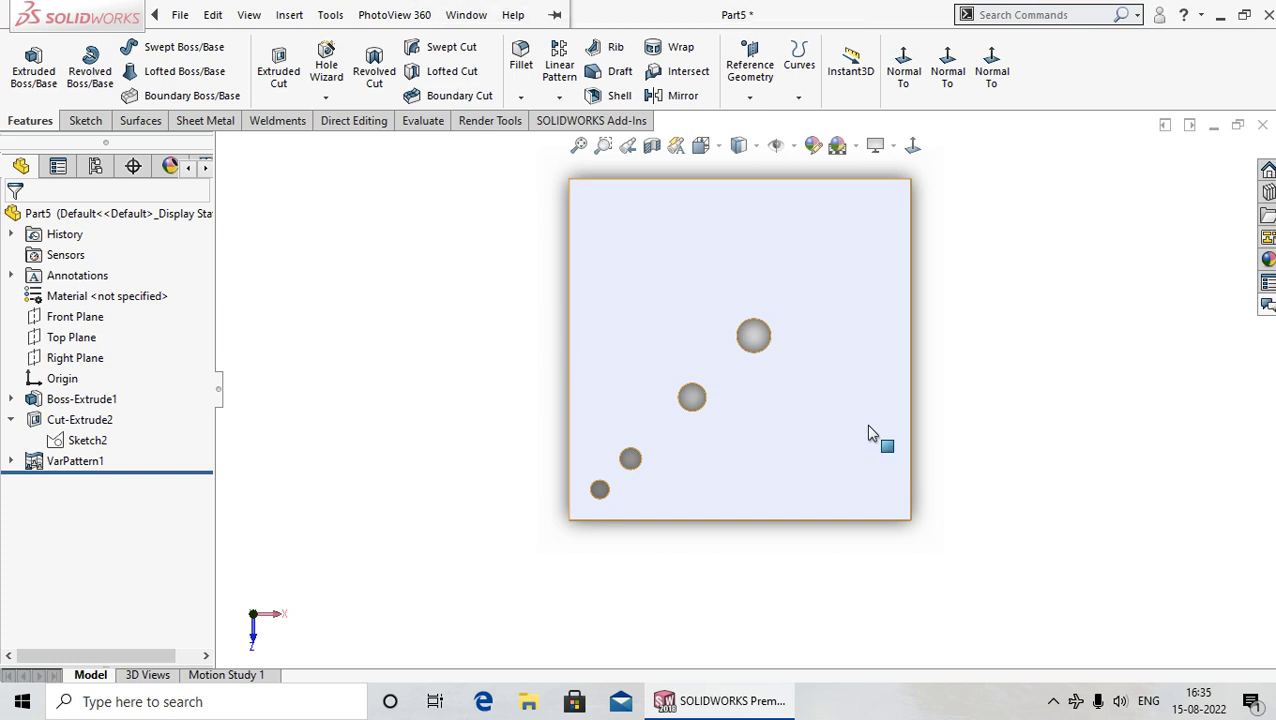
Reopen VarPattern1's Pattern Table, untick skip for instances 2 and 4, and confirm
{"action": "right_click", "coordinate": [58, 461]}
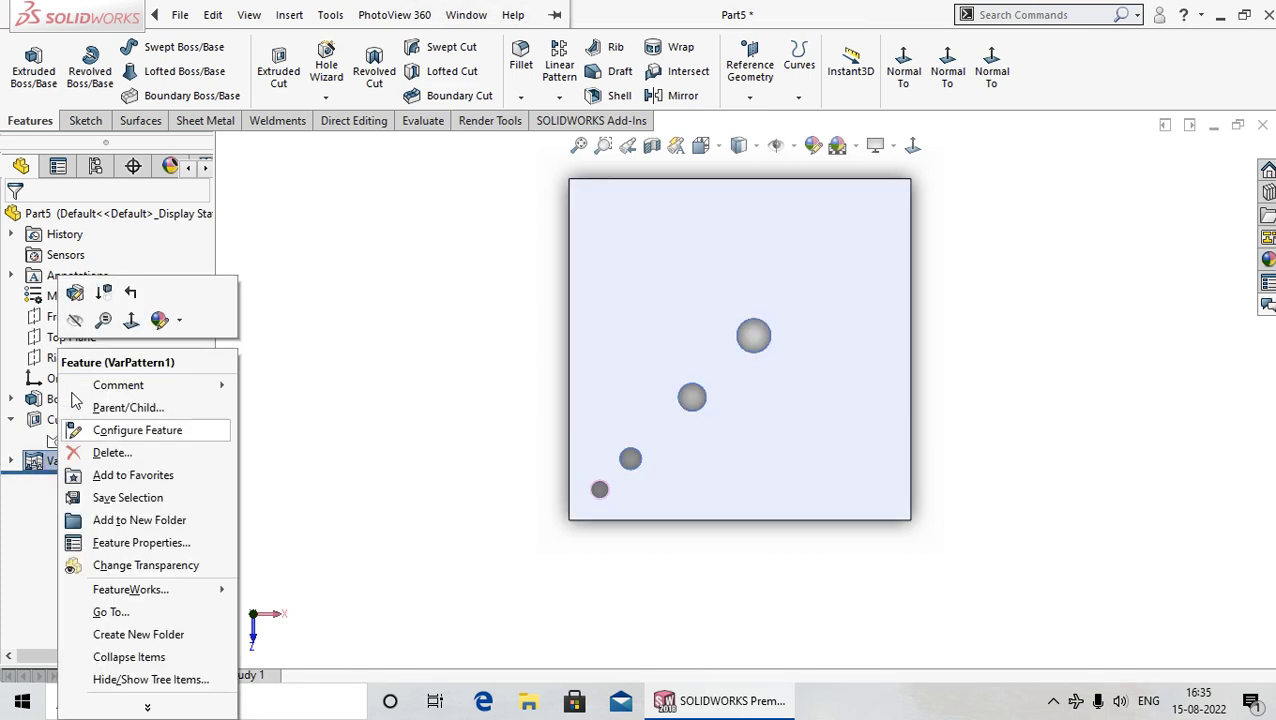
{"action": "left_click", "coordinate": [75, 292]}
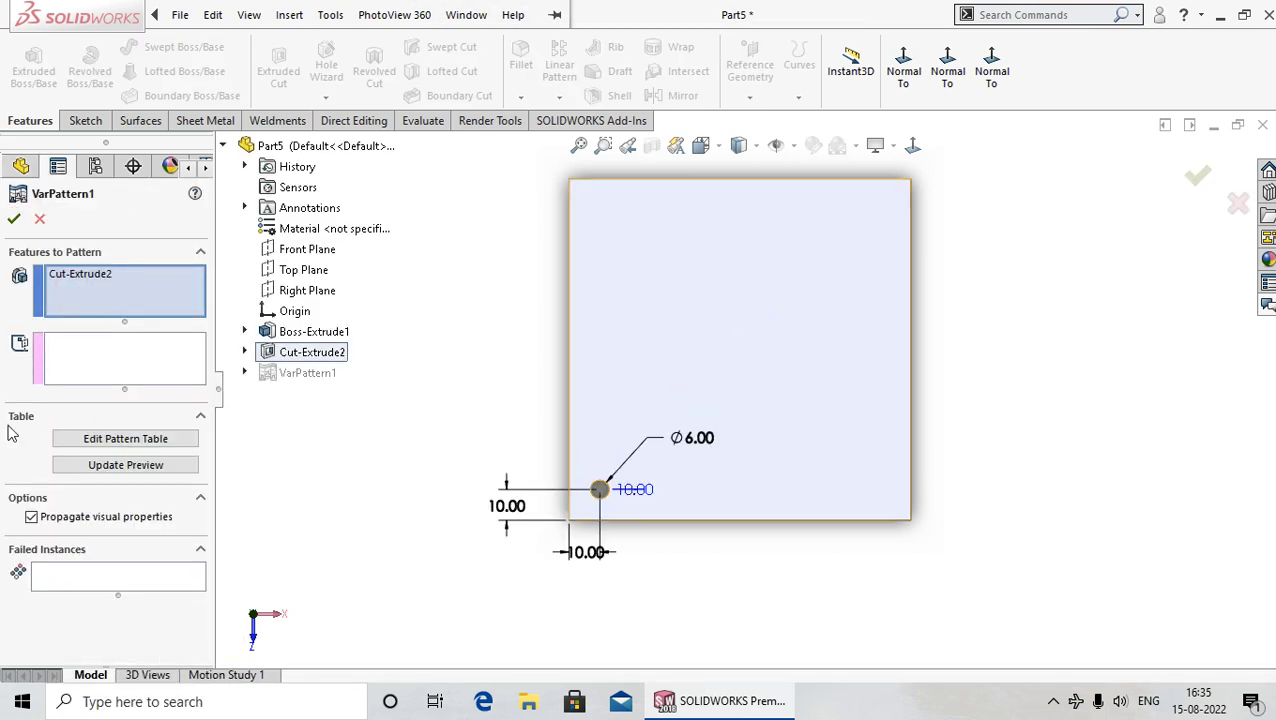
{"action": "left_click", "coordinate": [125, 441]}
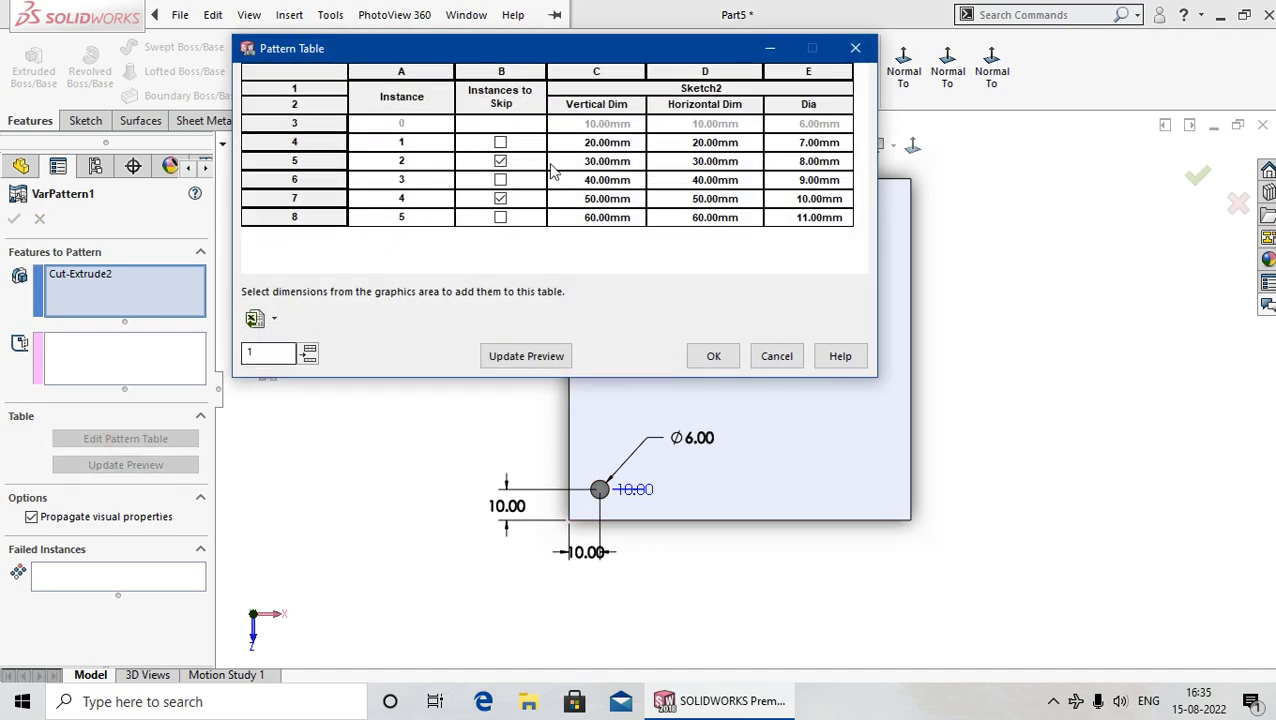
{"action": "left_click", "coordinate": [502, 163]}
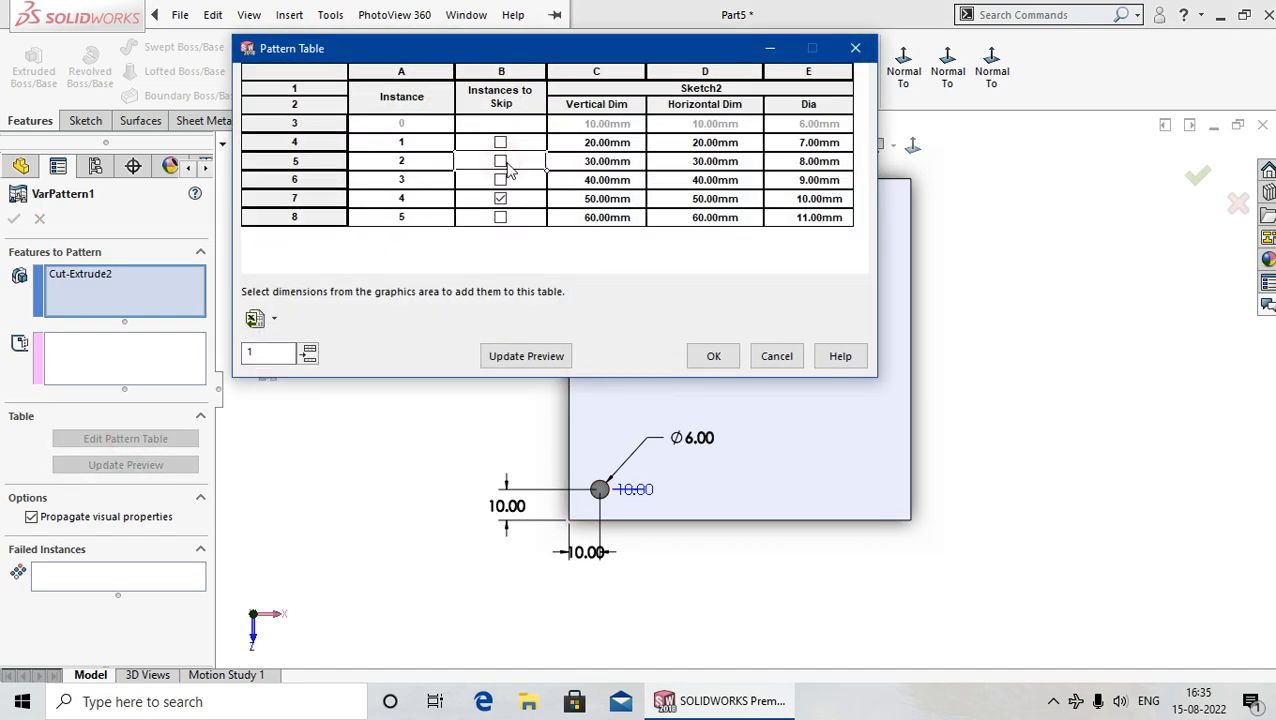
{"action": "left_click", "coordinate": [501, 199]}
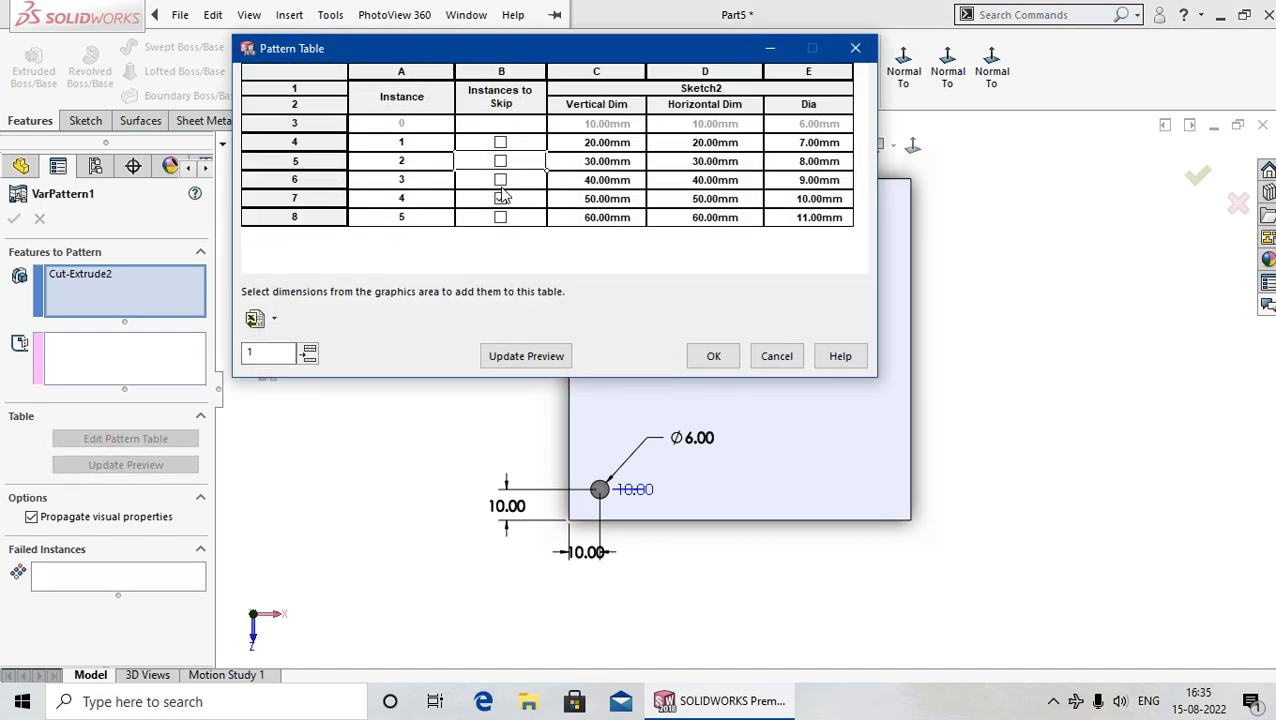
{"action": "left_click", "coordinate": [536, 362]}
{"action": "left_click", "coordinate": [715, 357]}
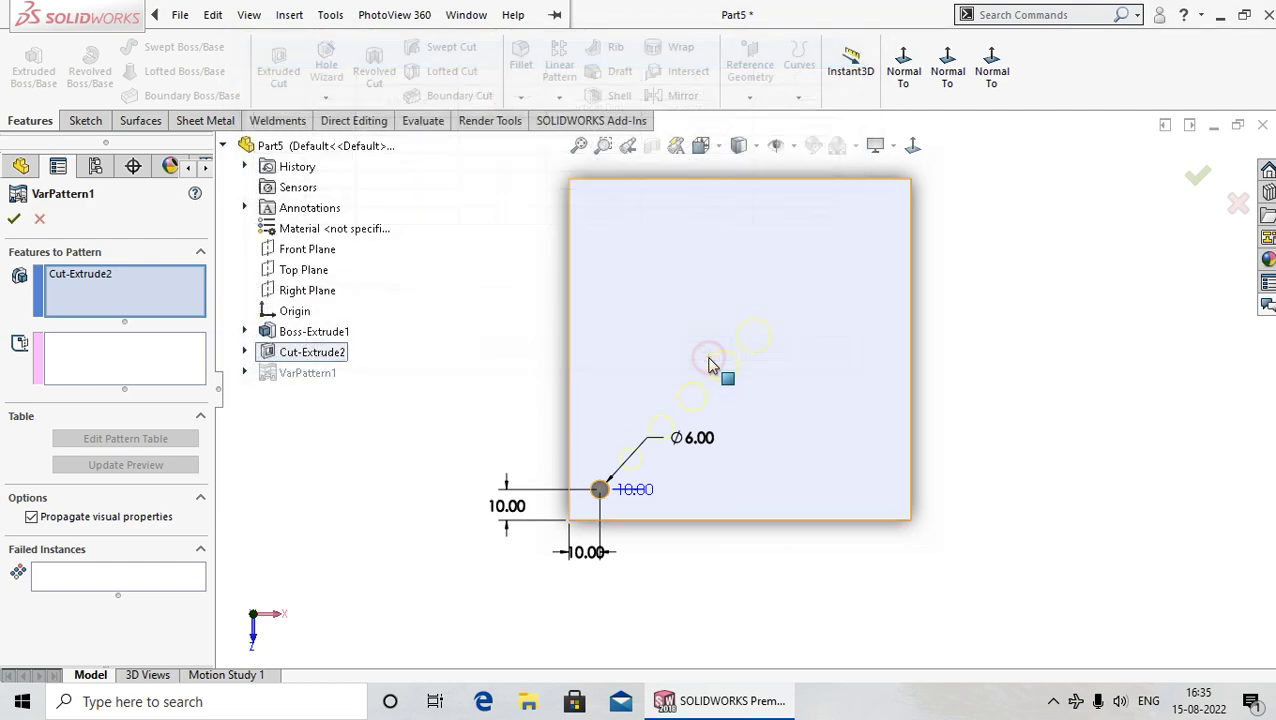
{"action": "left_click", "coordinate": [14, 219]}
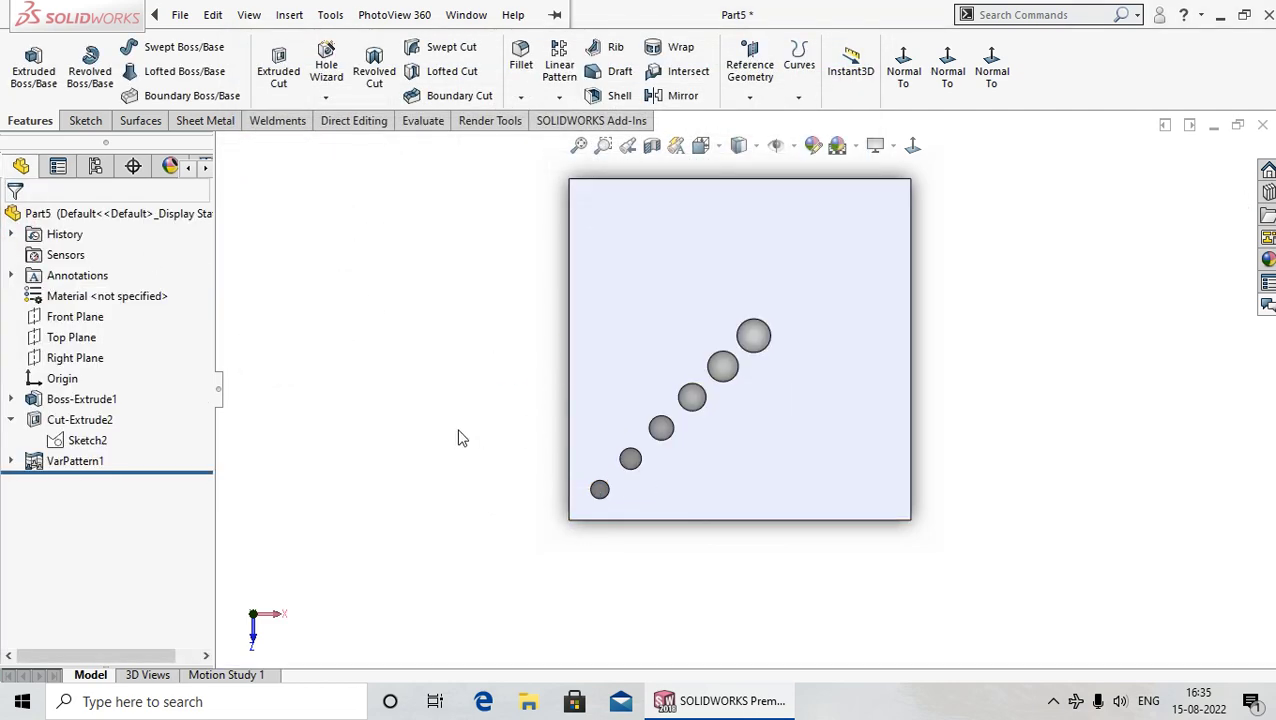